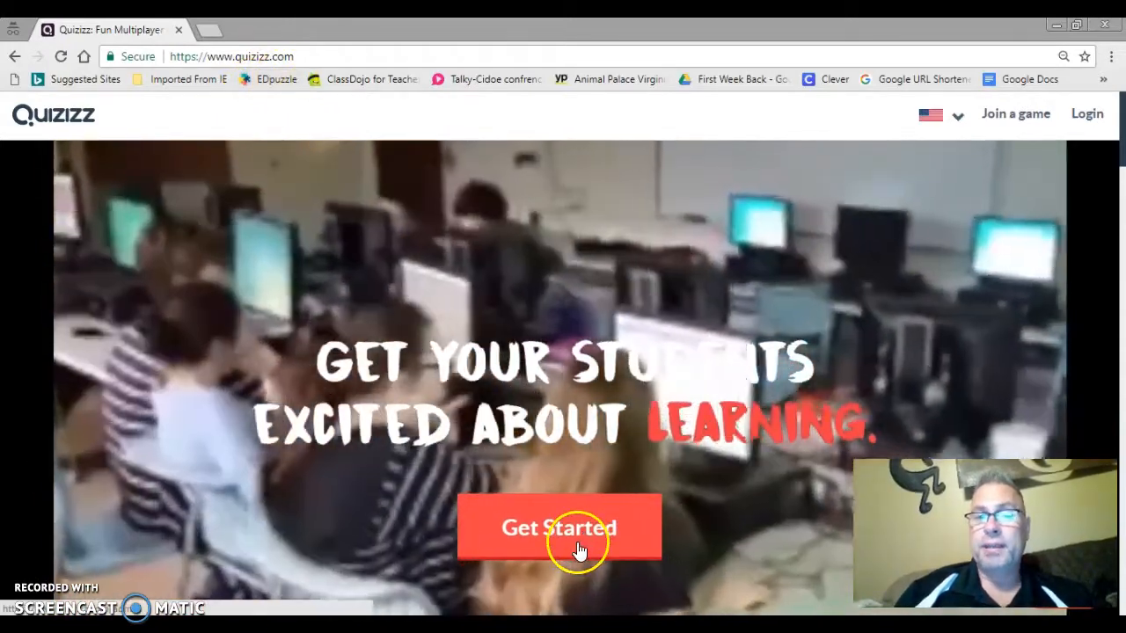
Get started on the Quizizz site and sign up for a teacher account with Google.
left_click(579, 549)
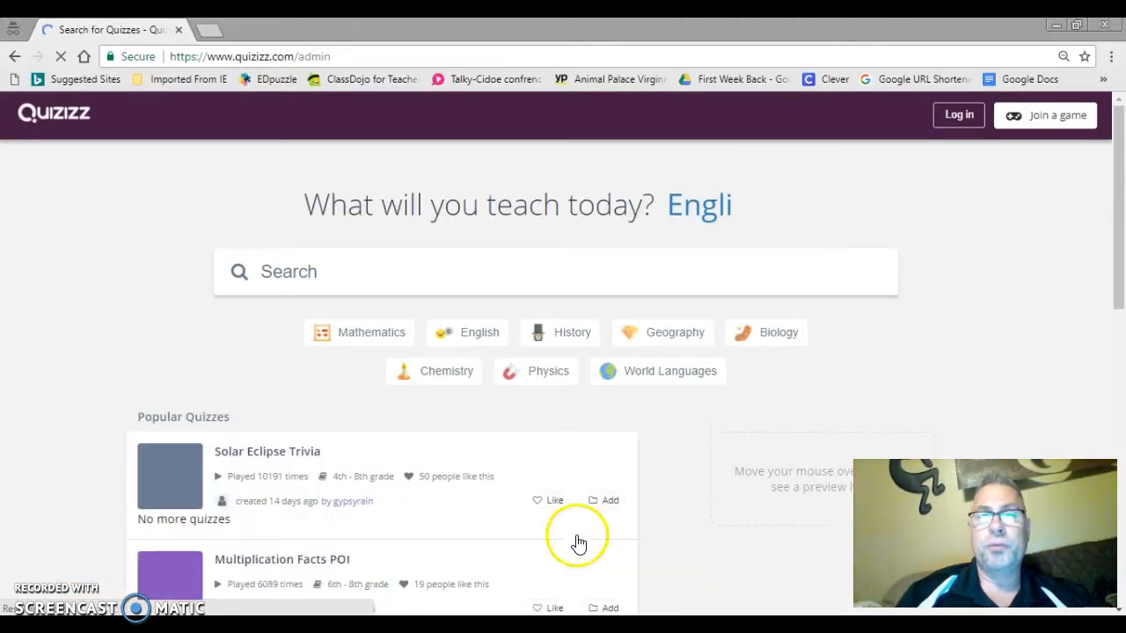
left_click(962, 123)
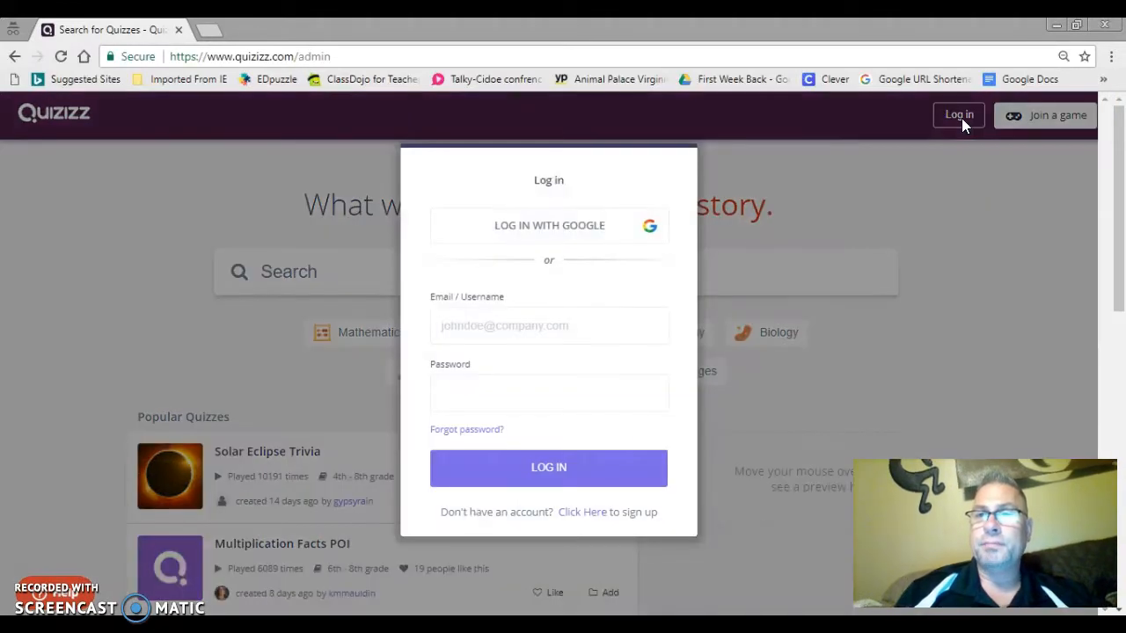
left_click(574, 250)
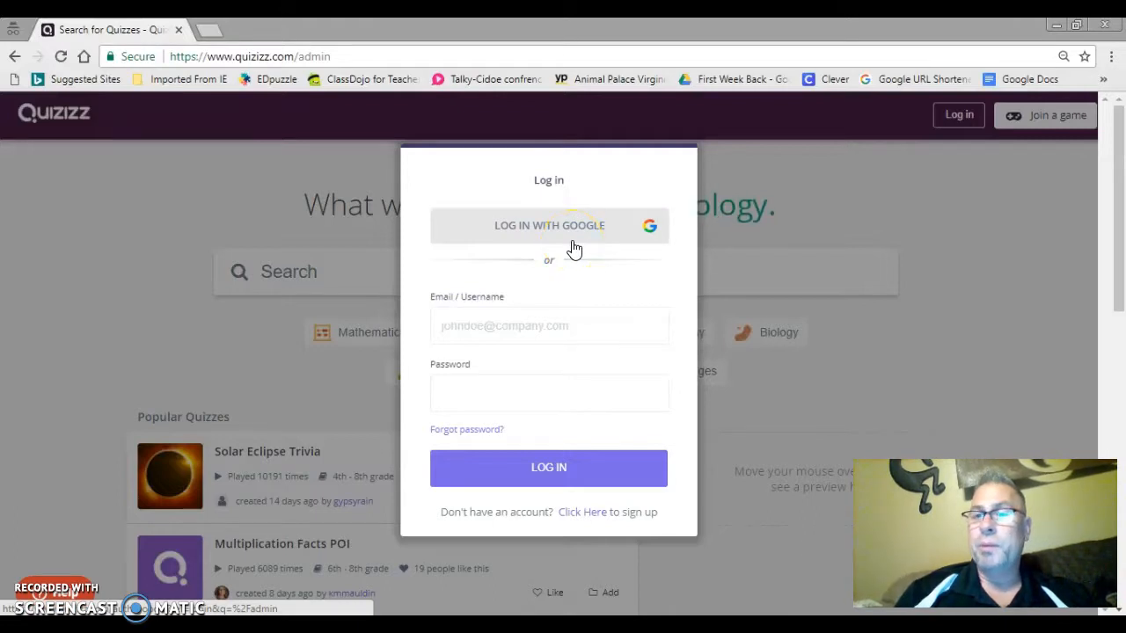
left_click(580, 513)
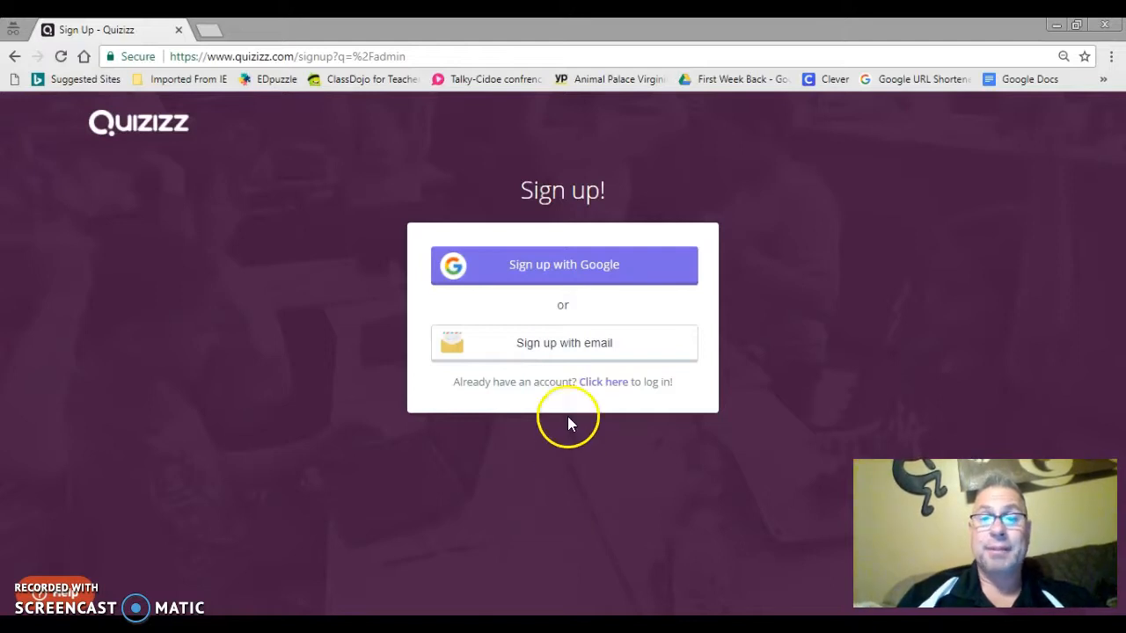
left_click(596, 283)
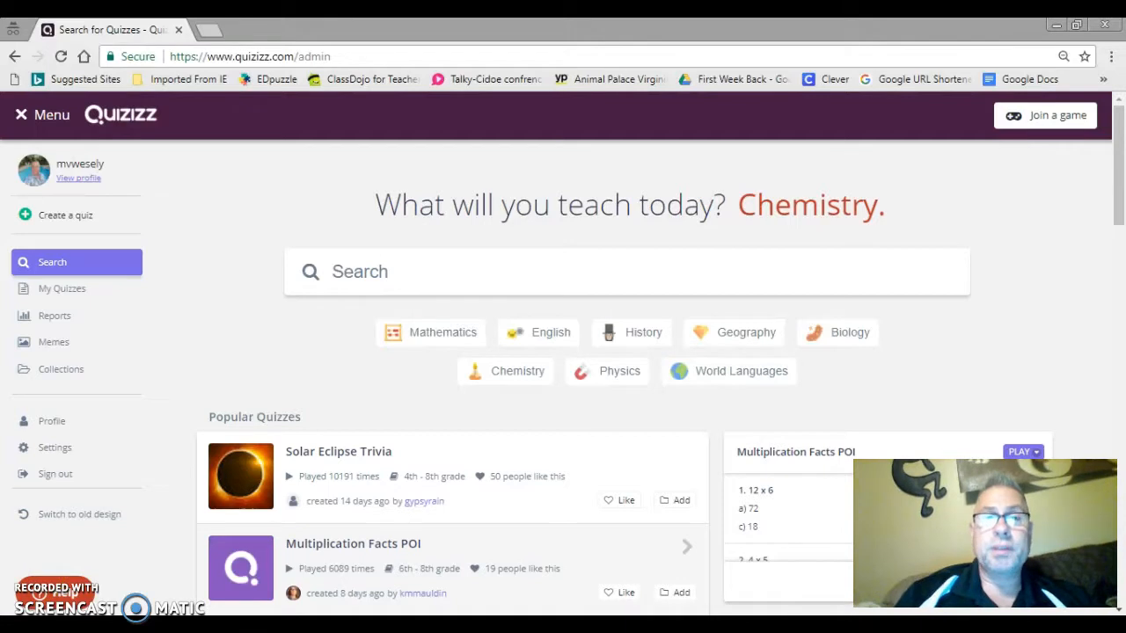
Browse the popular Mathematics quizzes and preview Multiplication and Multiplication Facts.
left_click(409, 339)
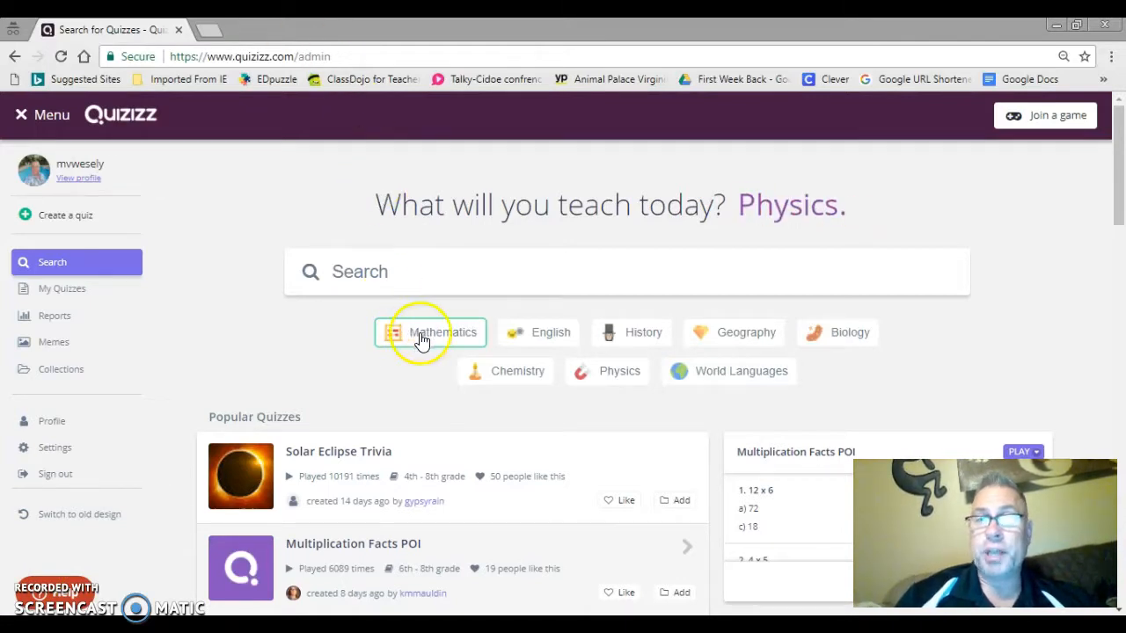
left_click(395, 230)
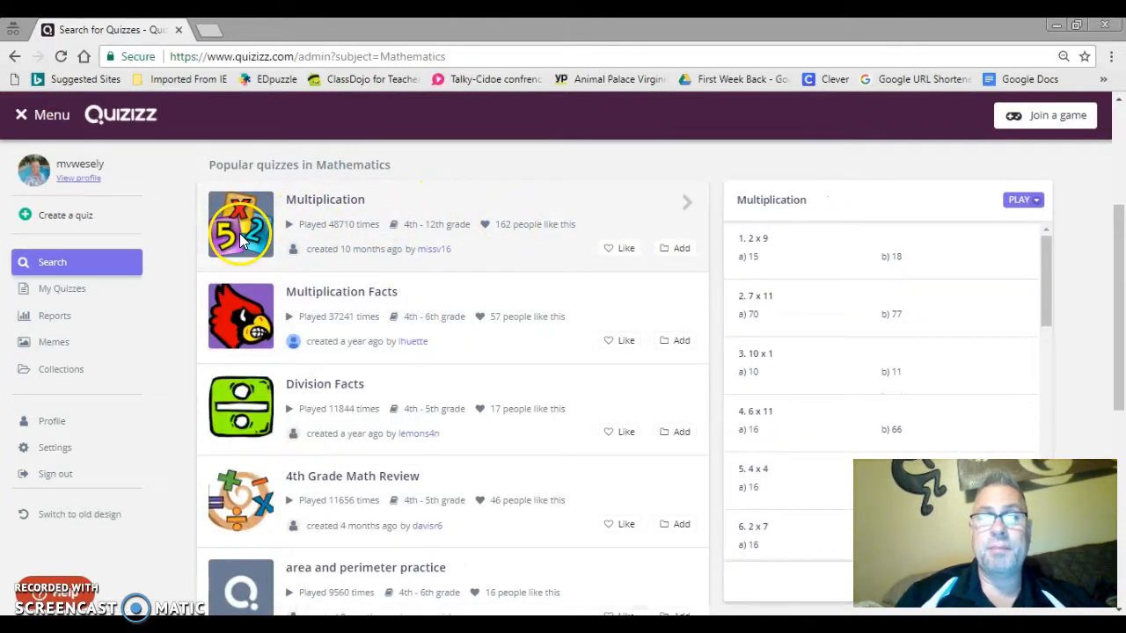
left_click(290, 277)
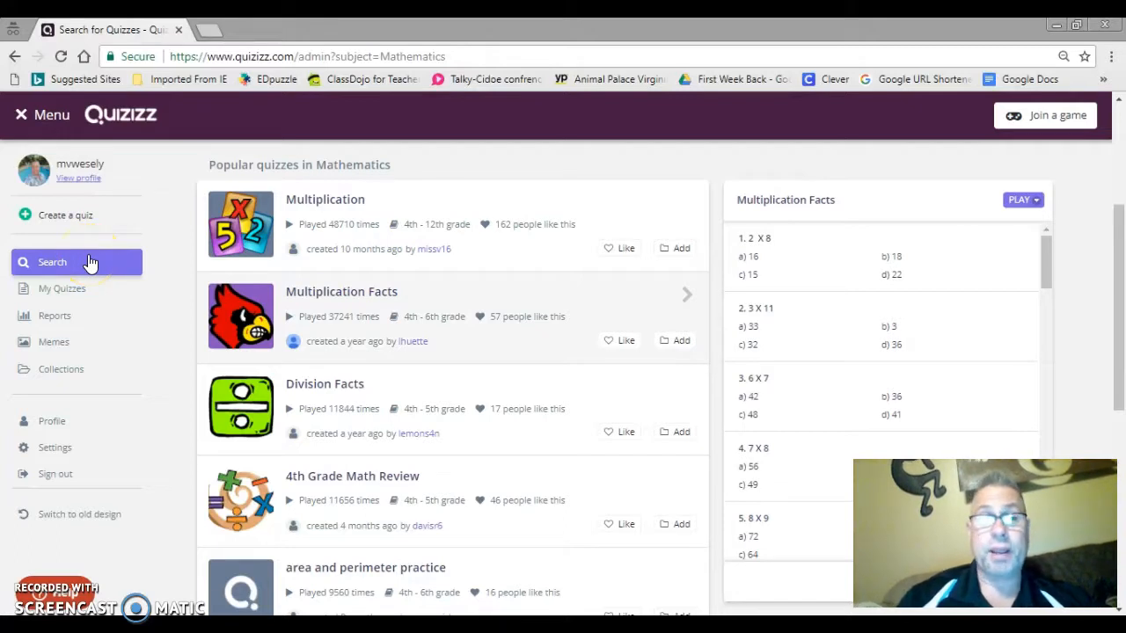
Return to the quiz search and look up "triple digit addition".
left_click(89, 262)
left_click(390, 278)
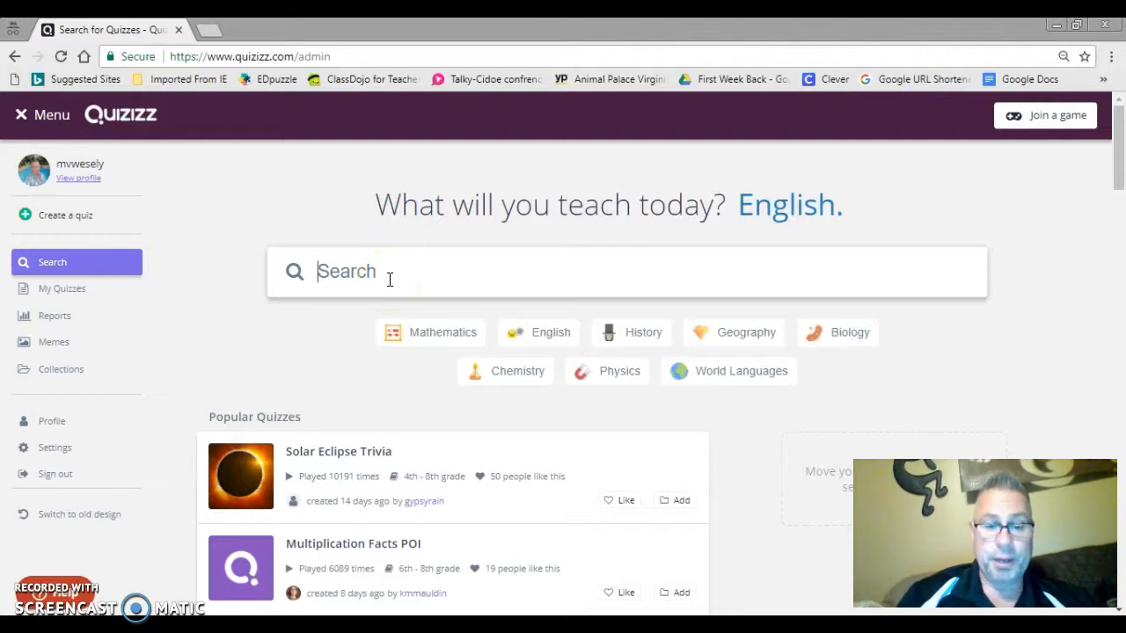
type("tr")
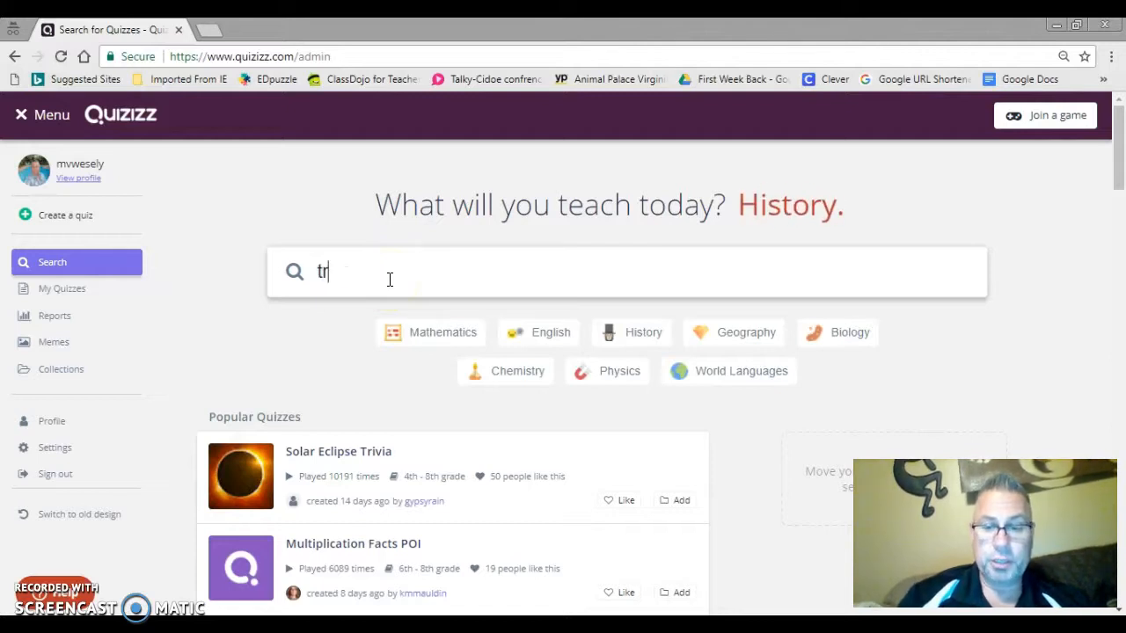
type("iple dig")
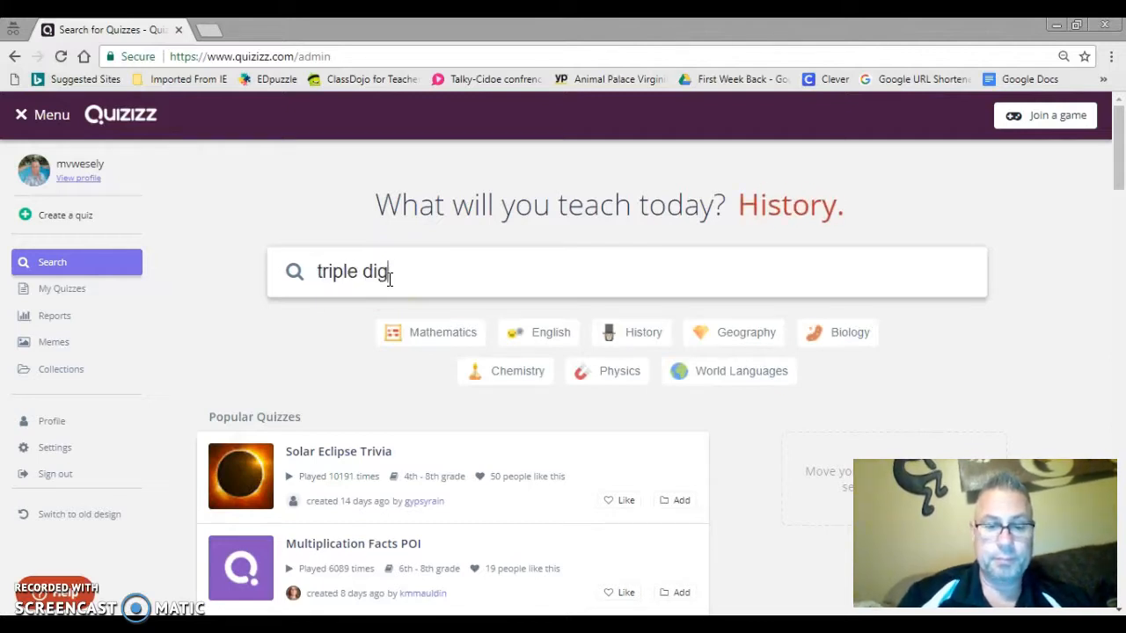
type("it addition")
key("Return")
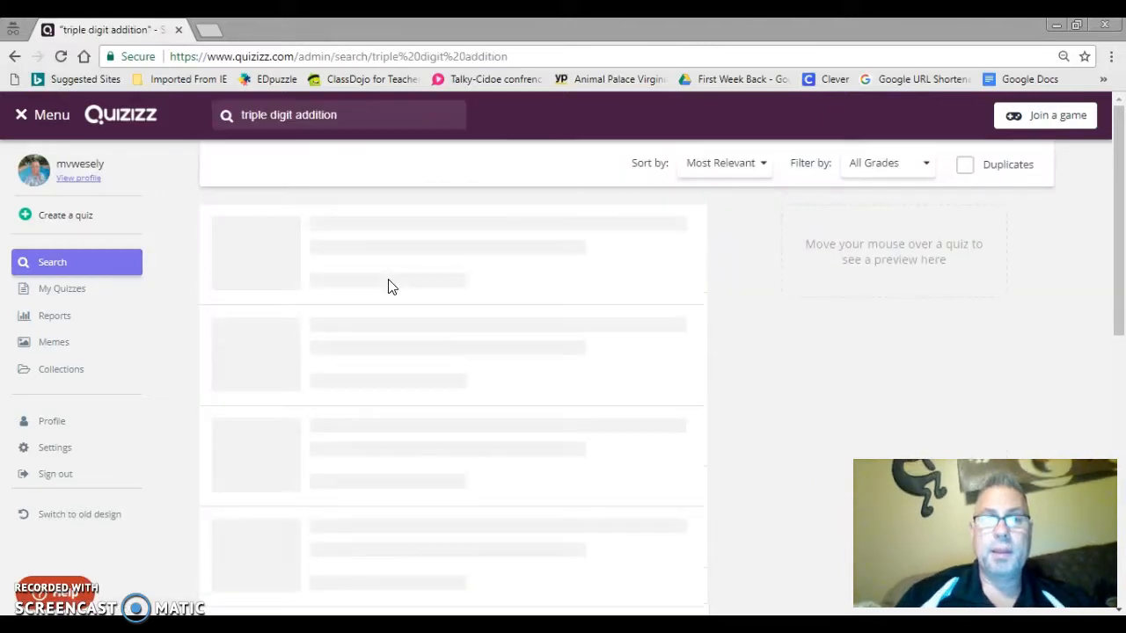
Preview several of the found quizzes and open the one titled 3 digit by 2 digit Addition.
mouse_move(438, 276)
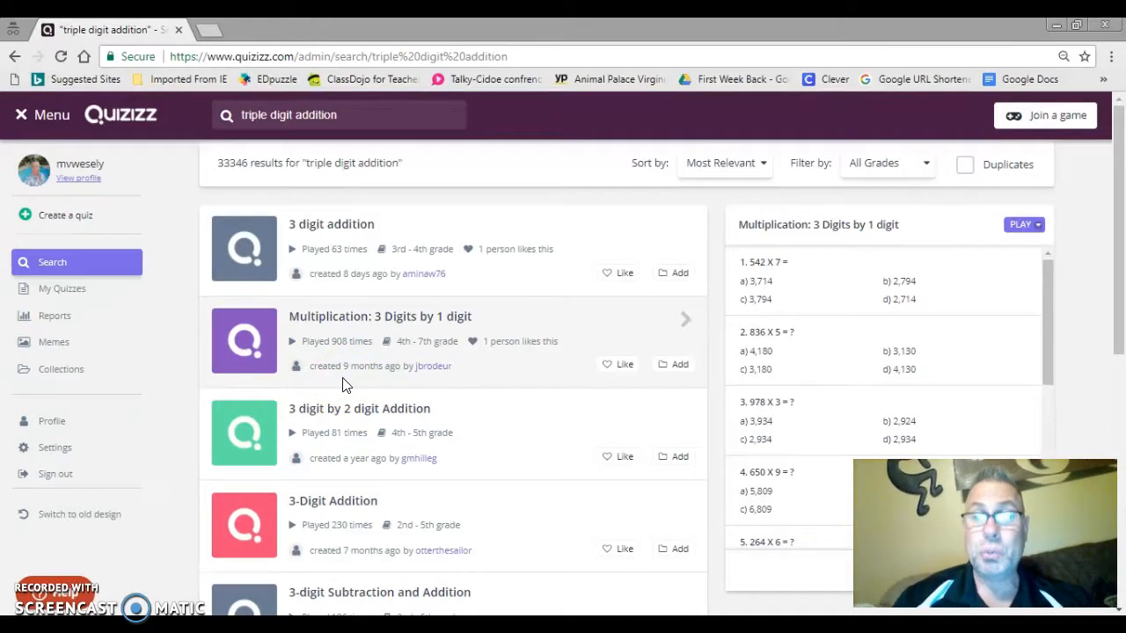
left_click(349, 440)
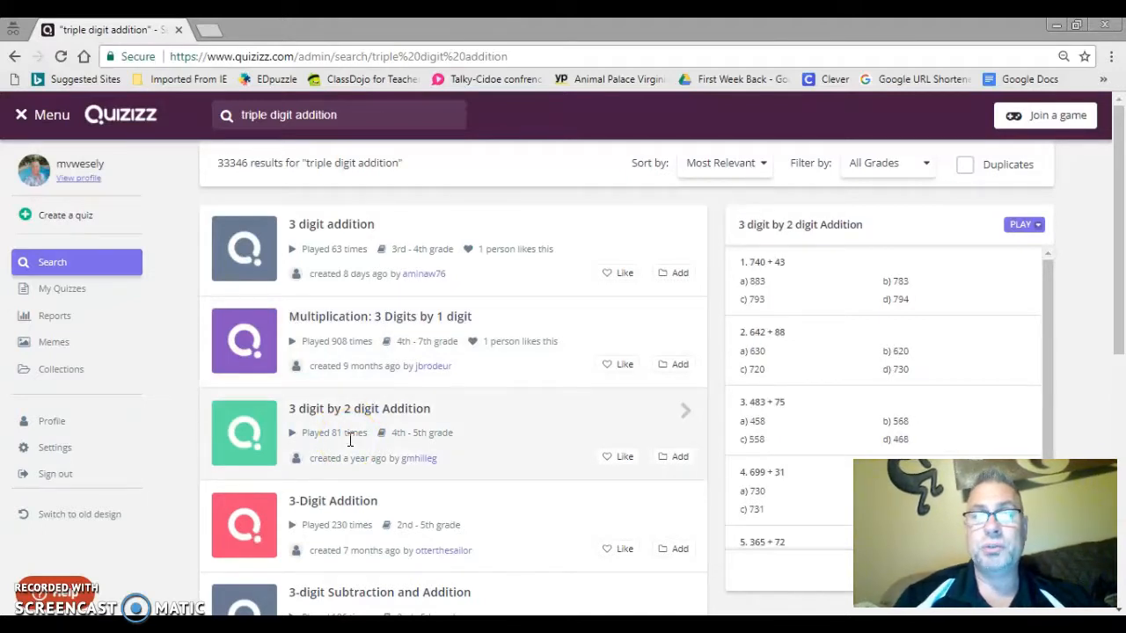
left_click(339, 247)
left_click(341, 310)
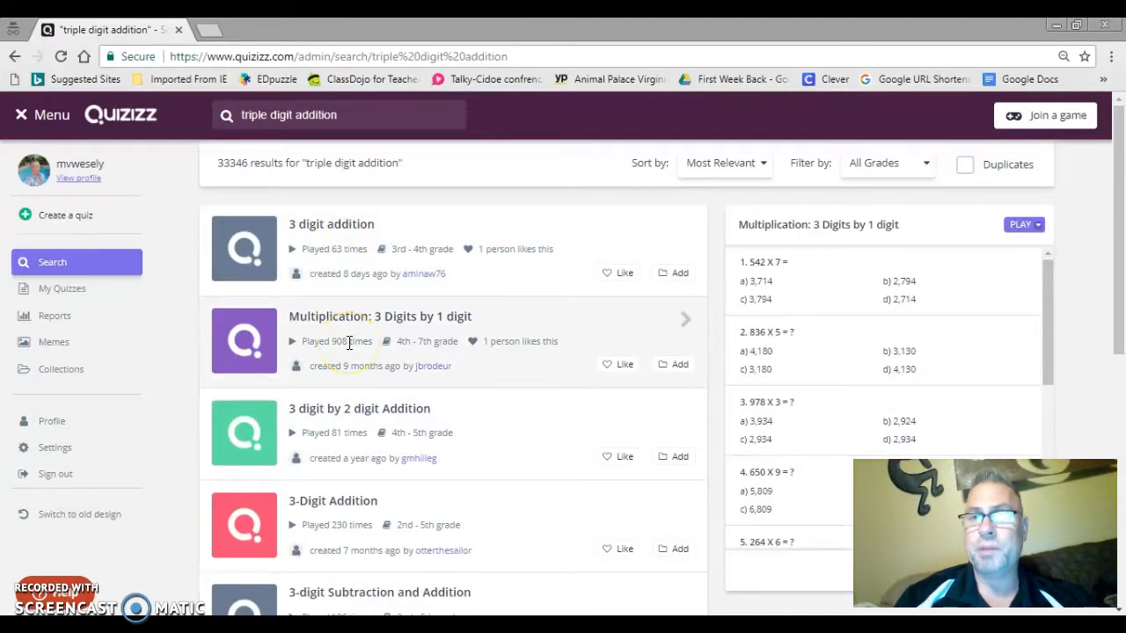
left_click(347, 415)
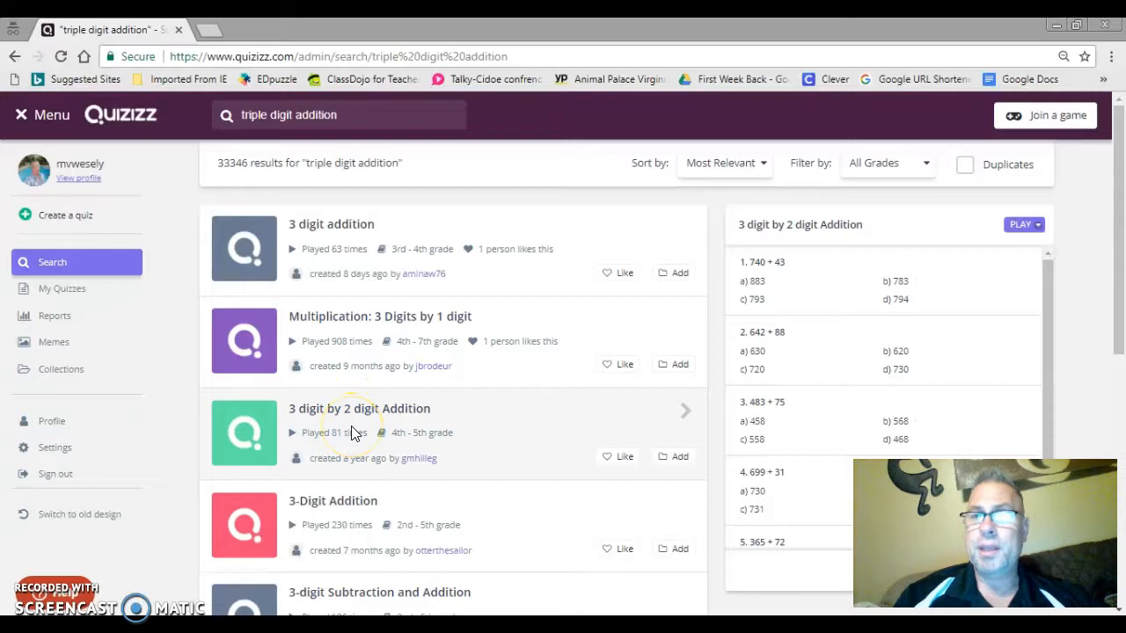
left_click(351, 431)
left_click(817, 212)
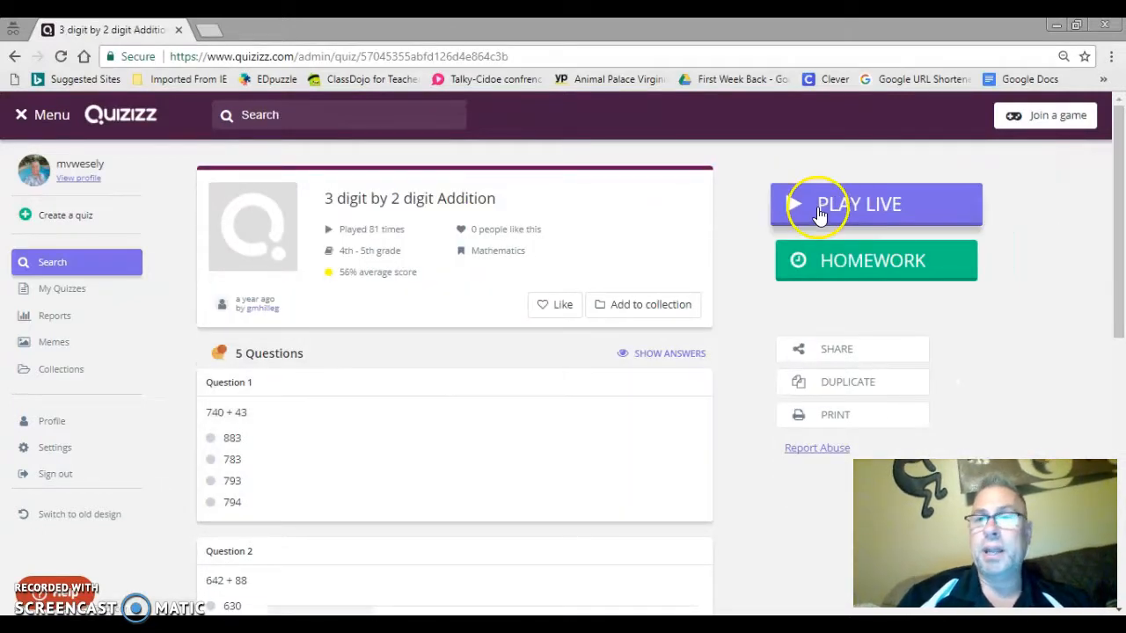
left_click(453, 450)
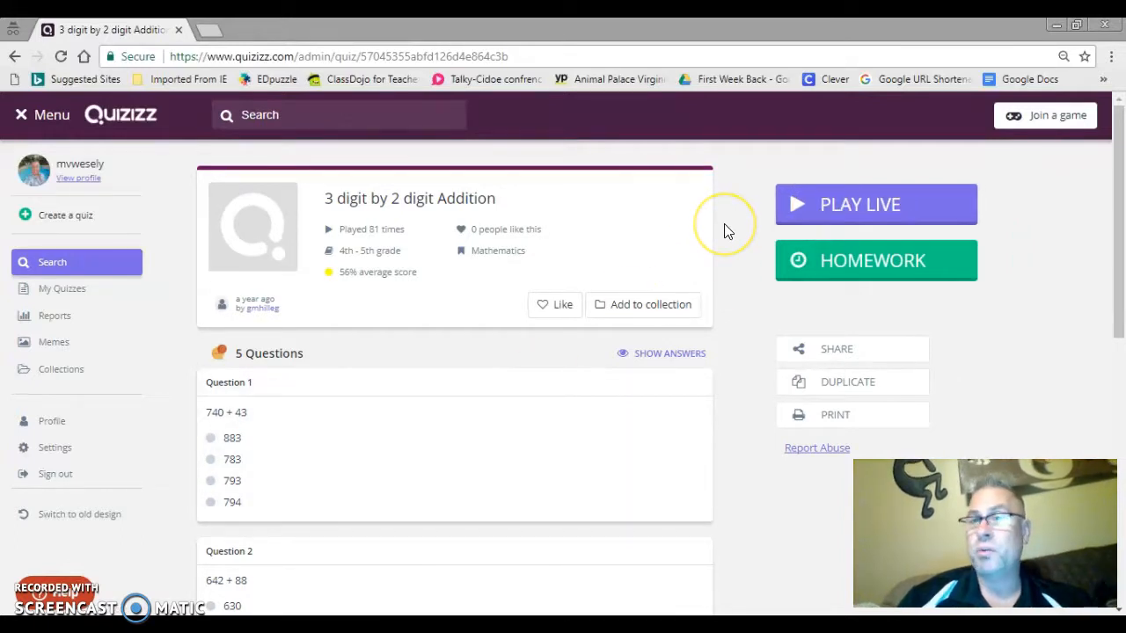
Assign the quiz as homework with a completion date of Sep 5th.
left_click(854, 259)
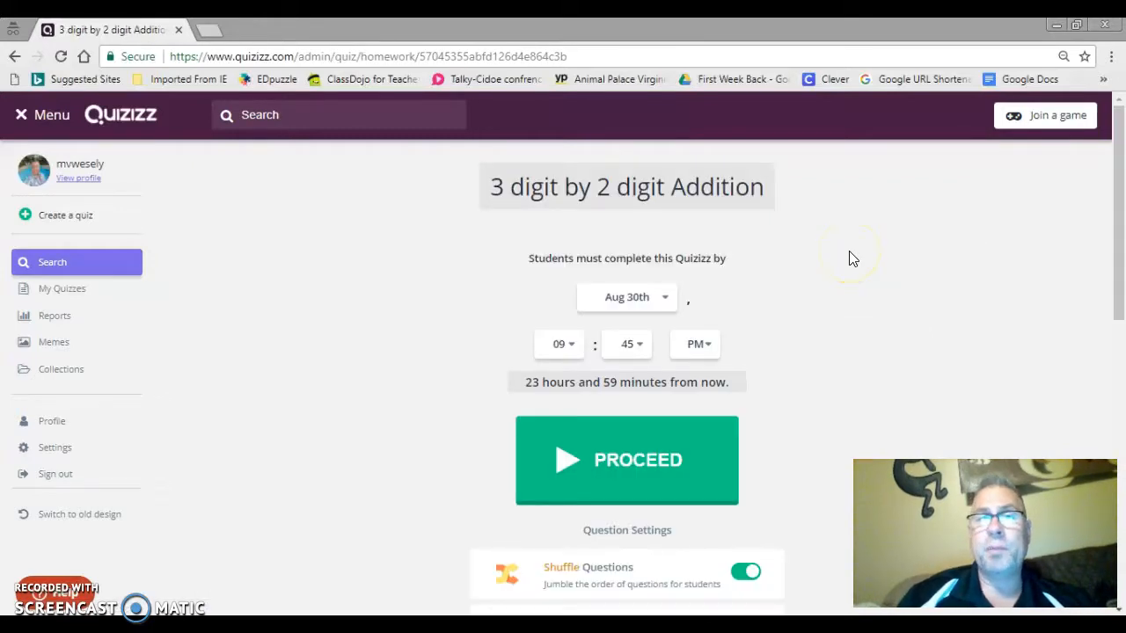
left_click(670, 305)
left_click(667, 308)
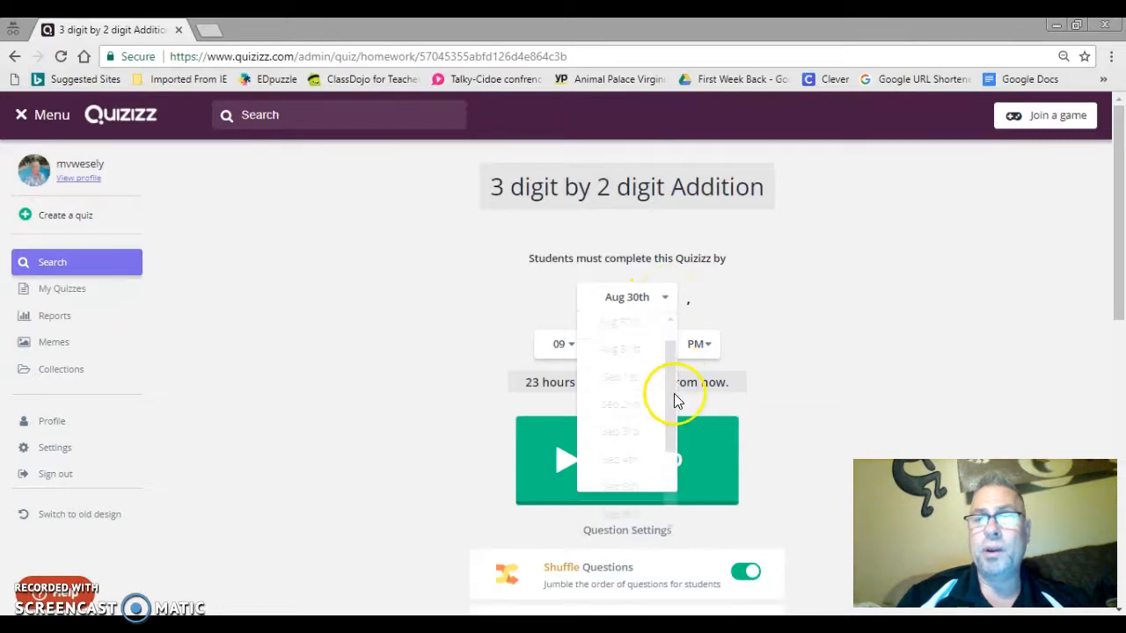
left_click(671, 297)
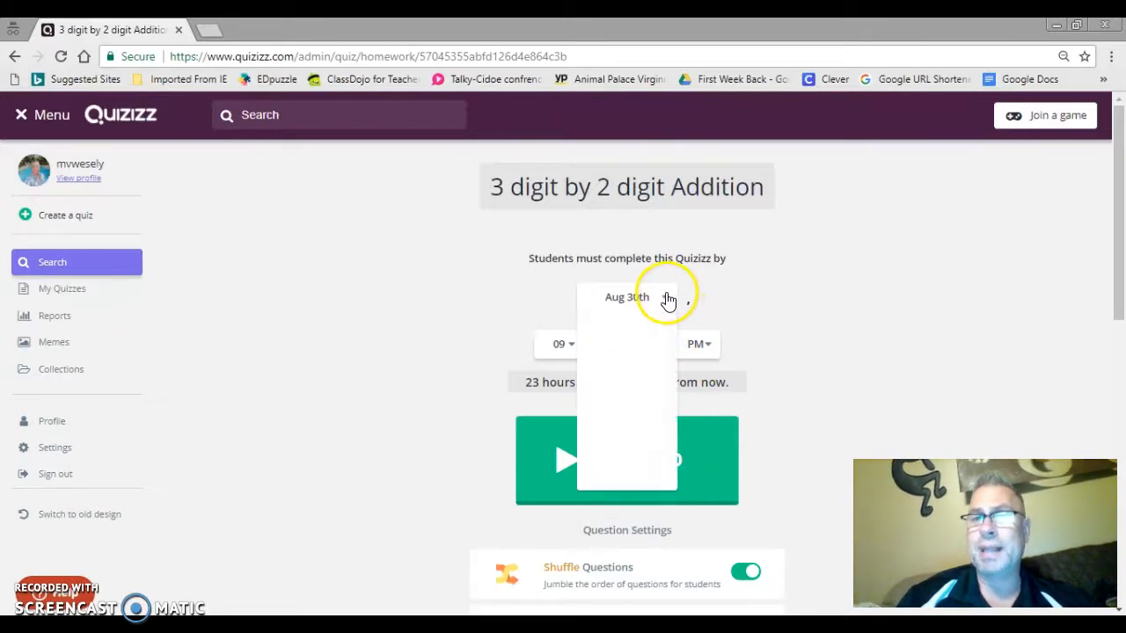
left_click(625, 519)
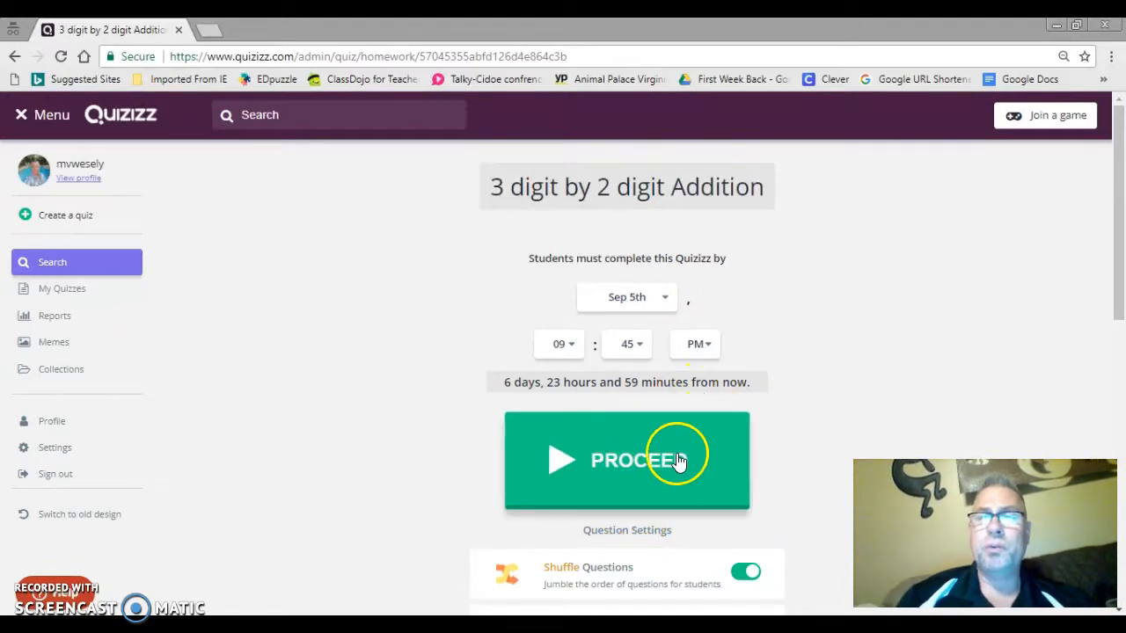
Switch Shuffle Questions off and back on in the homework's question settings.
left_click_drag(1115, 189, 1119, 344)
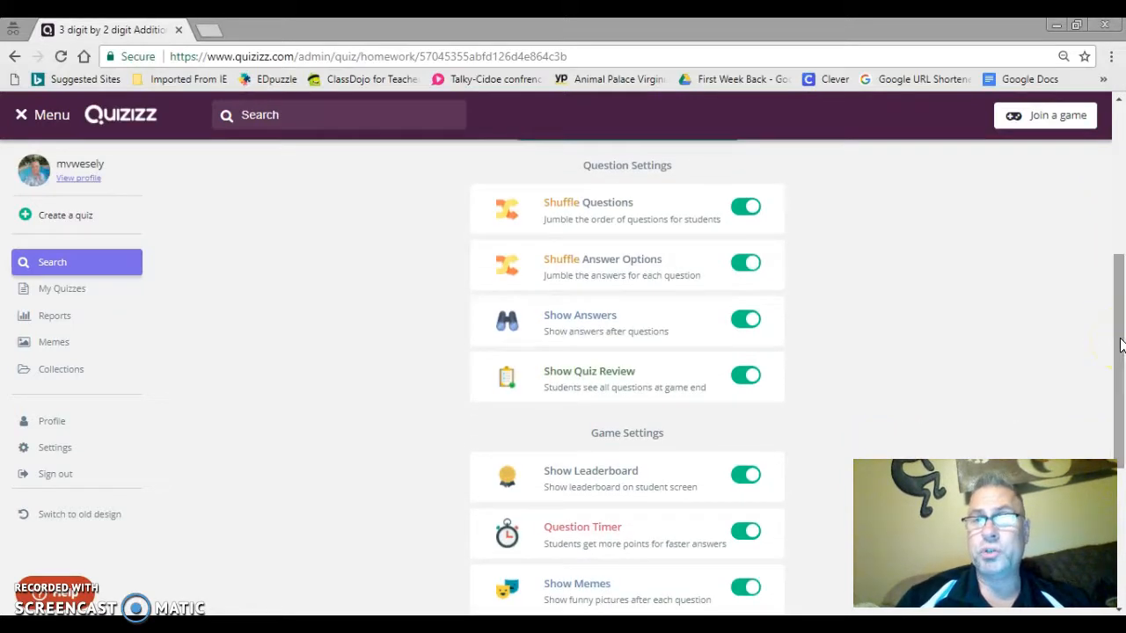
left_click(742, 210)
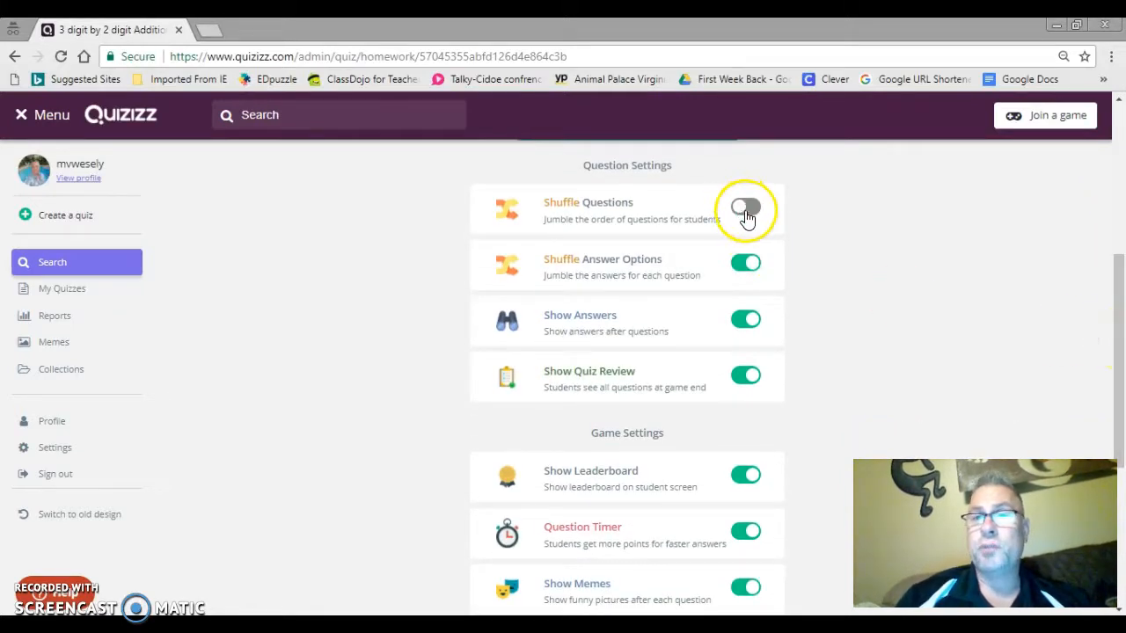
left_click(749, 264)
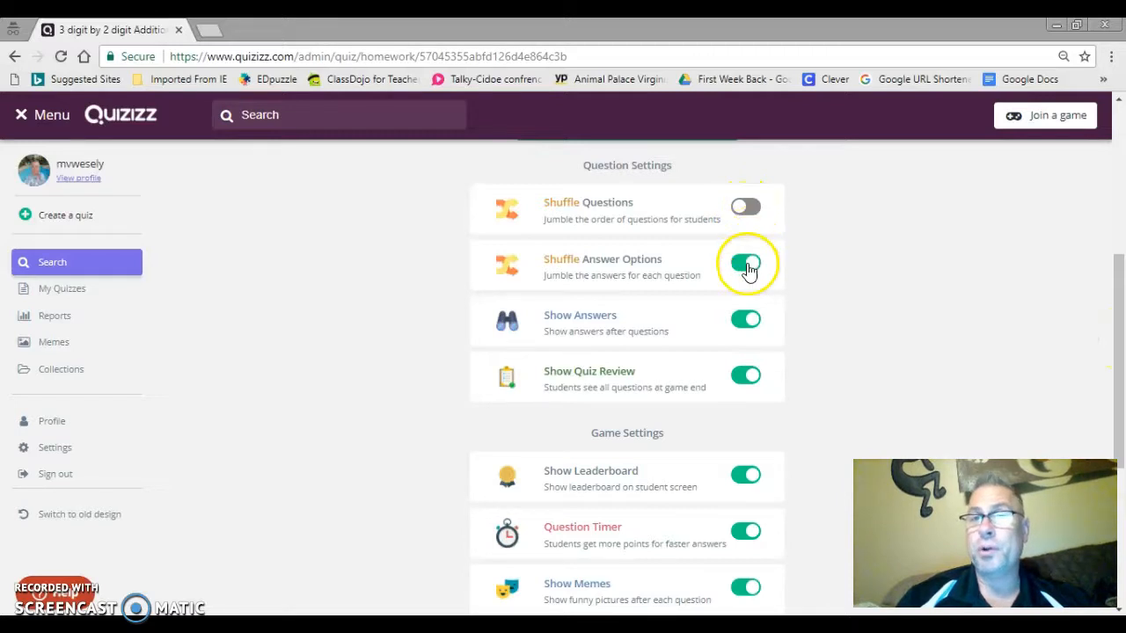
left_click(746, 209)
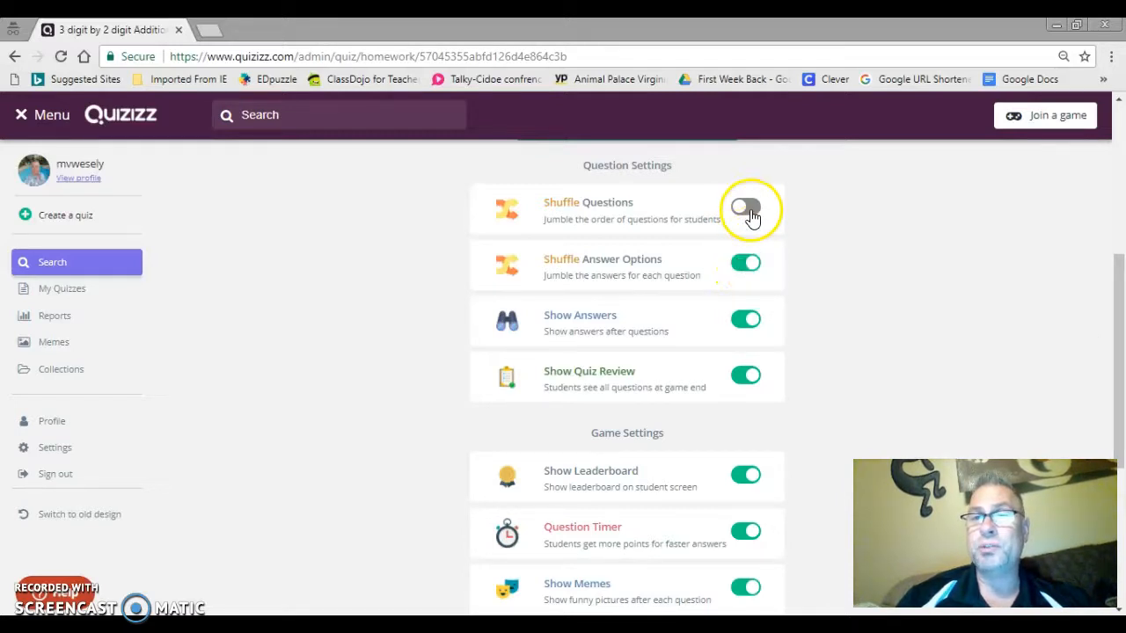
left_click_drag(1119, 327, 1118, 188)
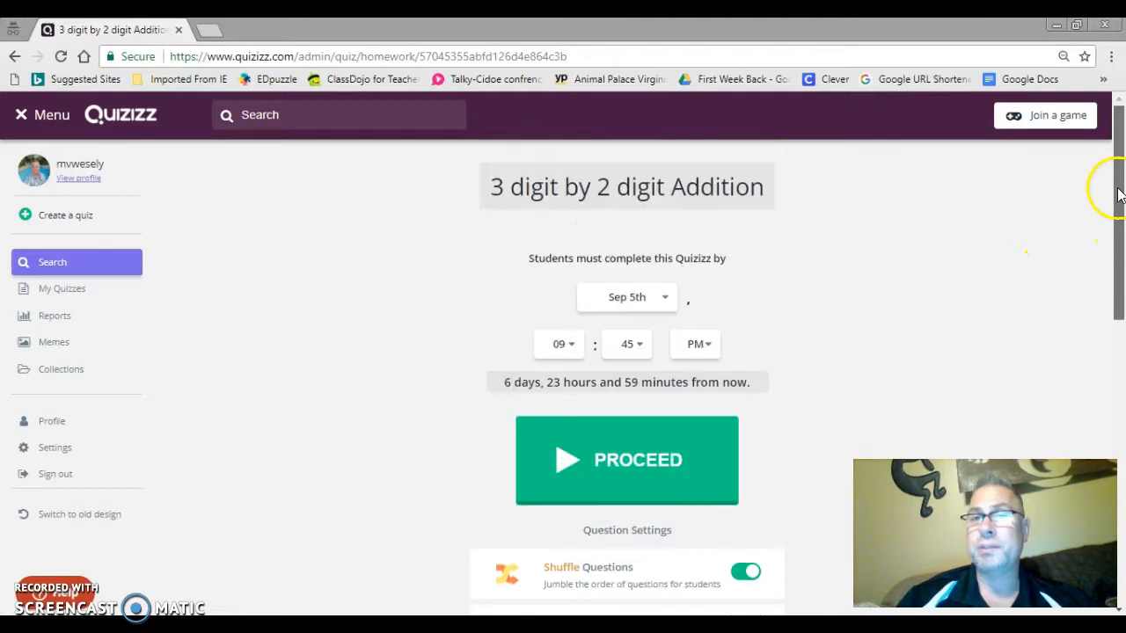
left_click(658, 442)
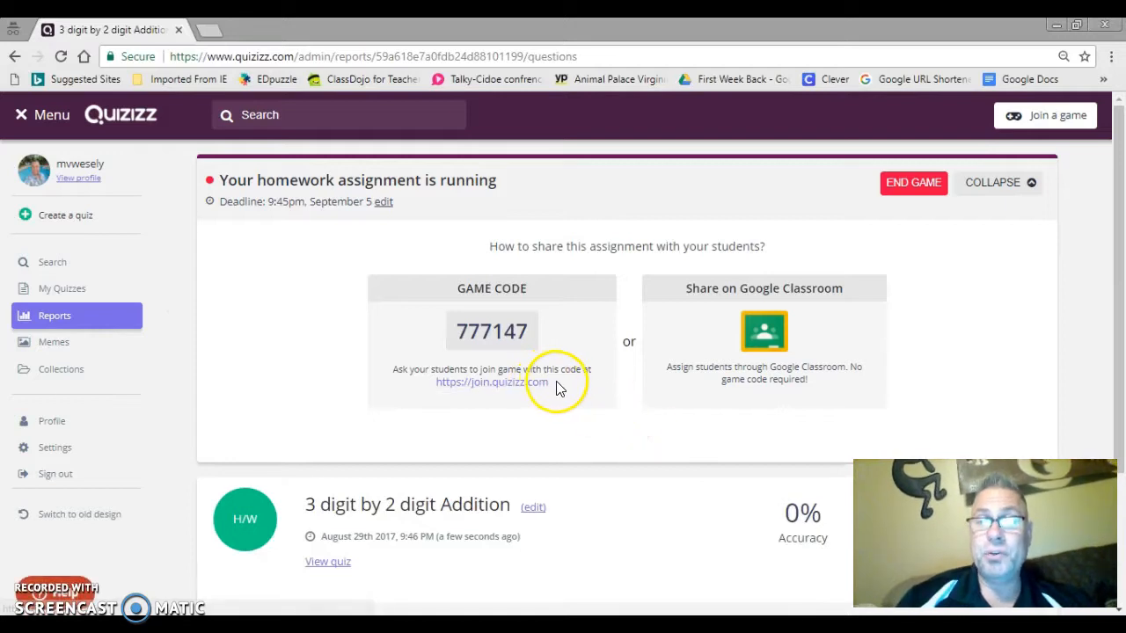
left_click_drag(557, 387, 432, 395)
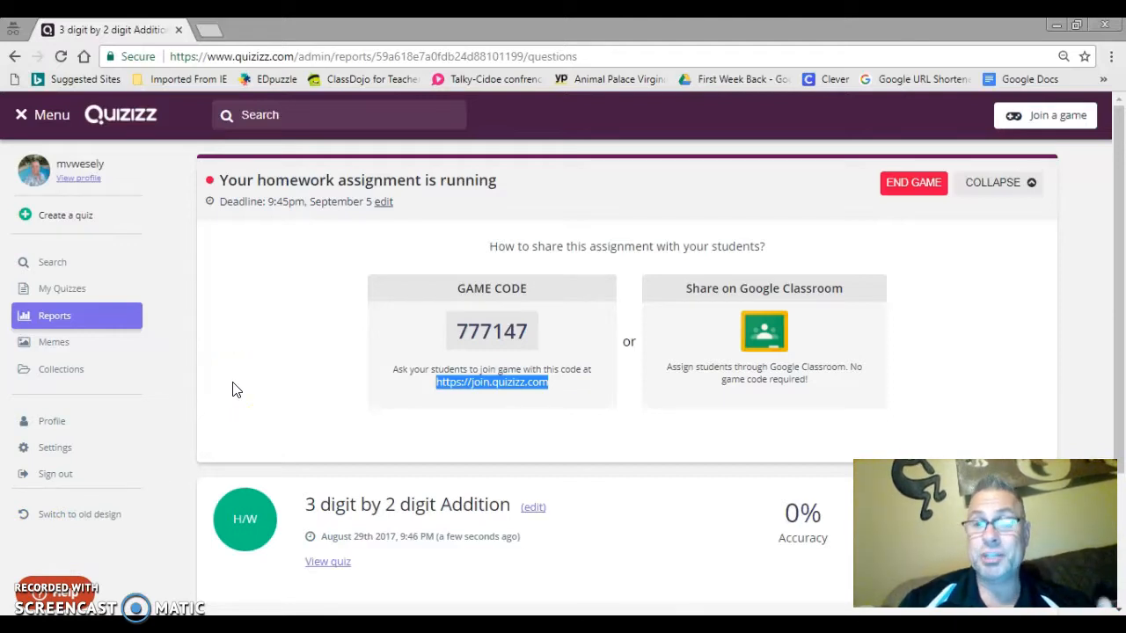
Create a new quiz named Addition and make it private.
left_click(60, 274)
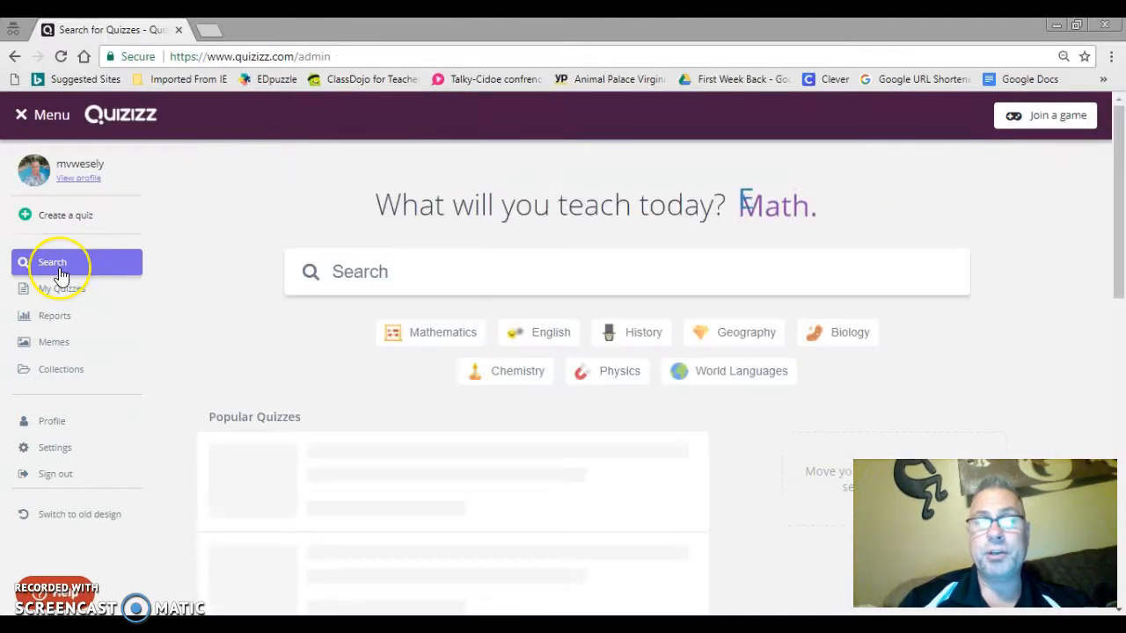
left_click(89, 226)
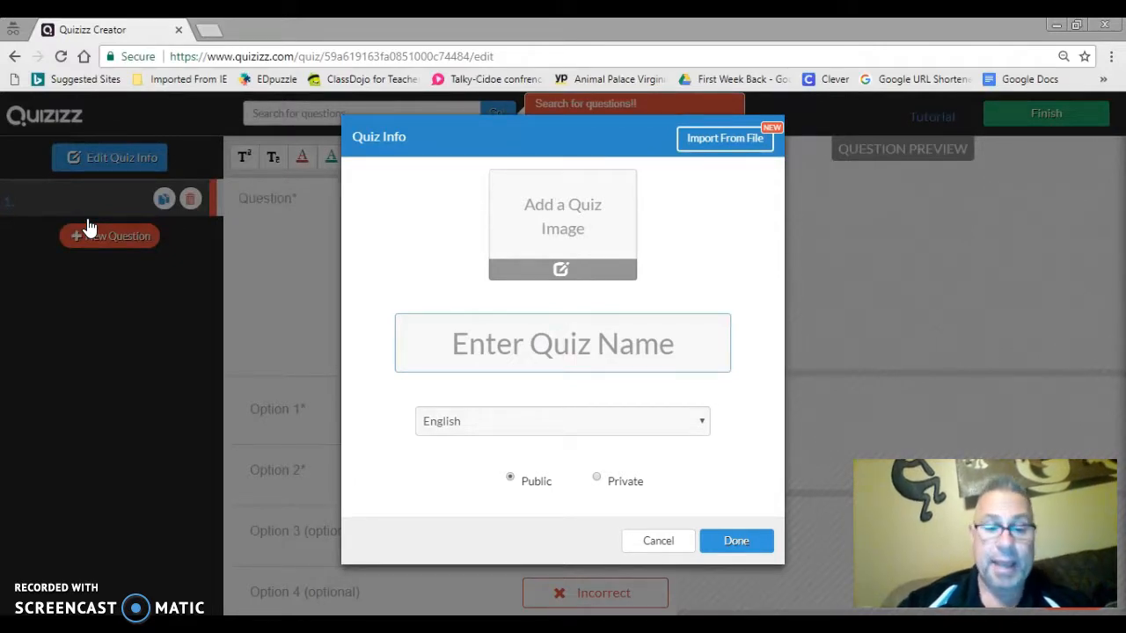
type("Add")
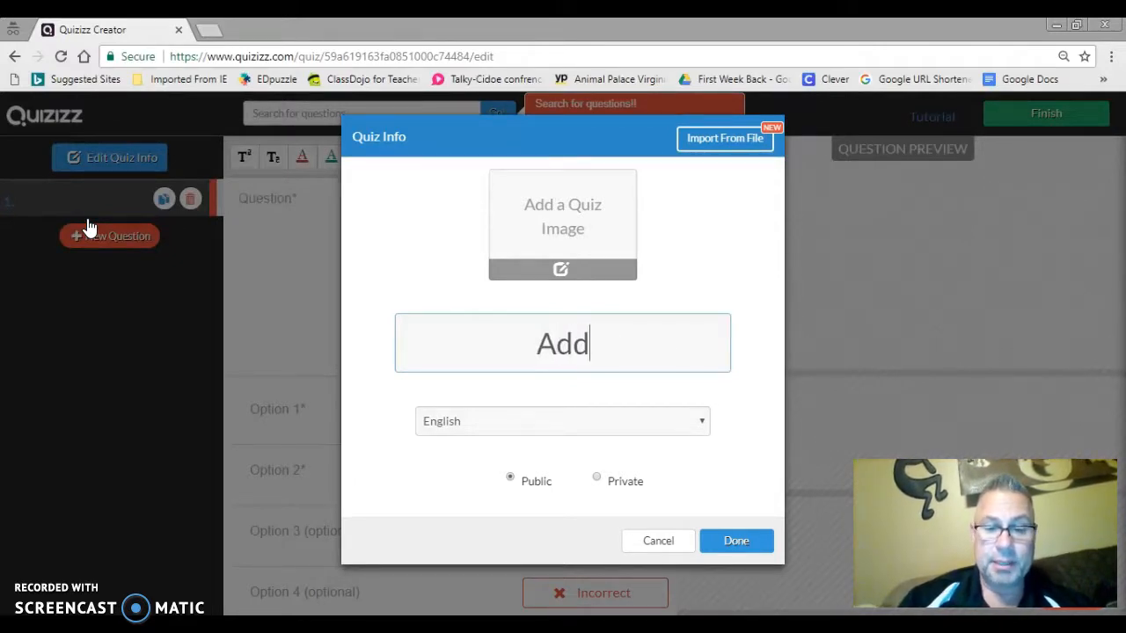
type("ition")
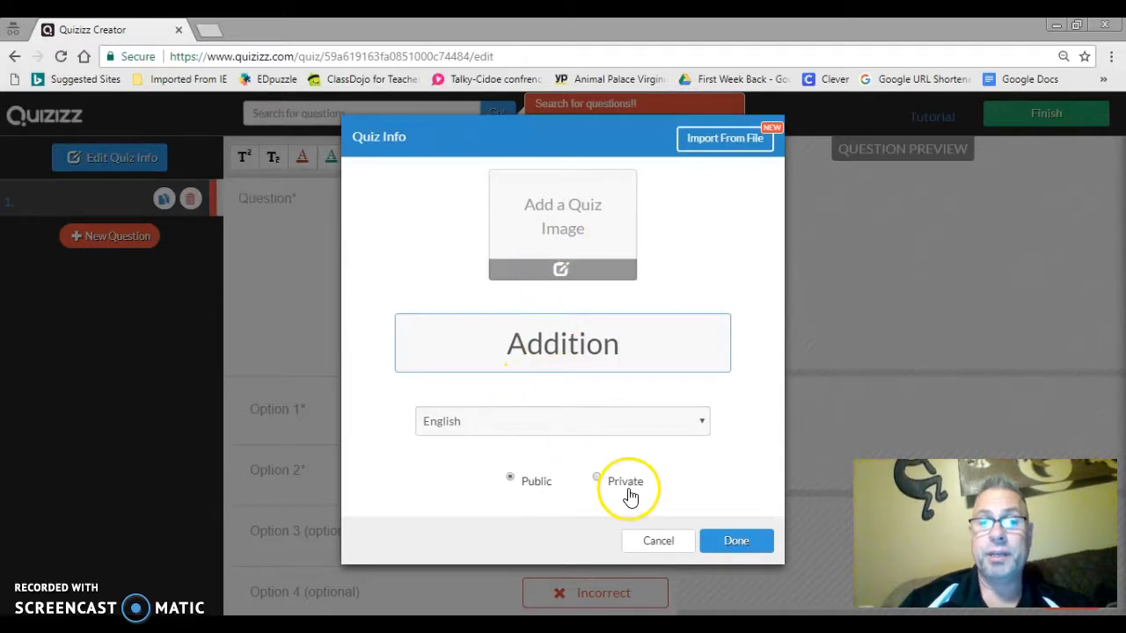
left_click(601, 481)
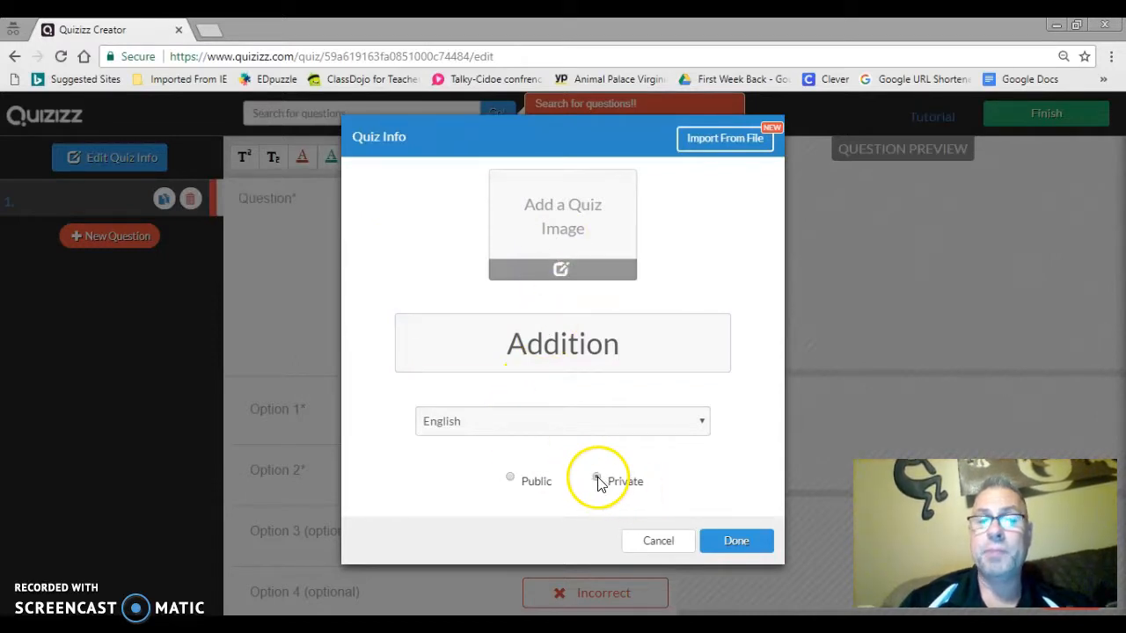
left_click(736, 542)
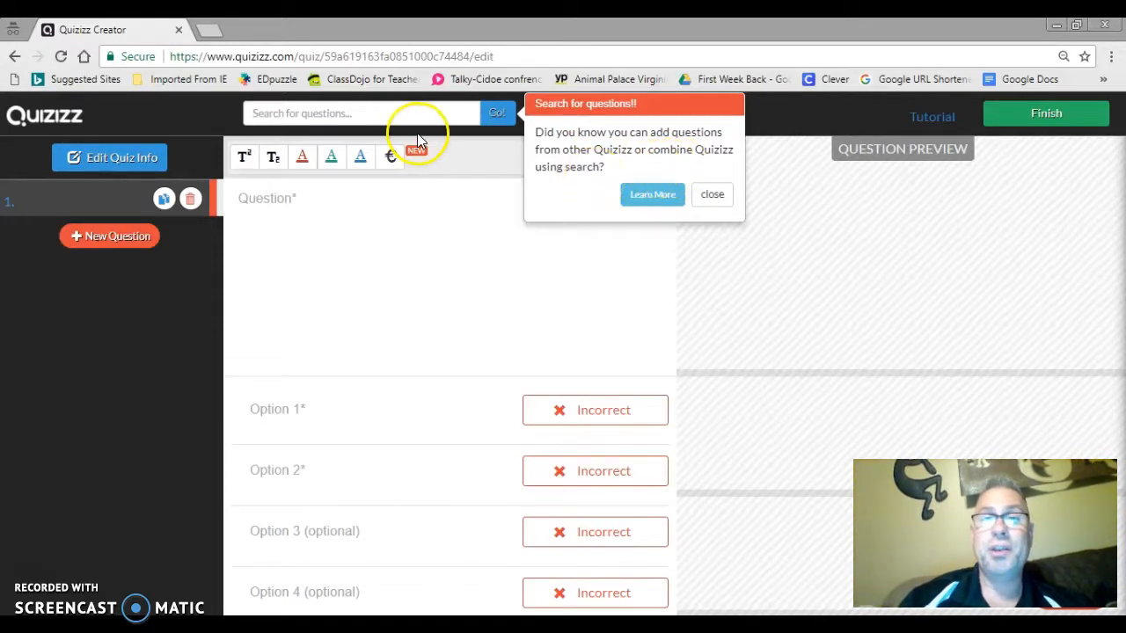
Search for existing questions on triple digit addition and dismiss the question search tip.
left_click(389, 115)
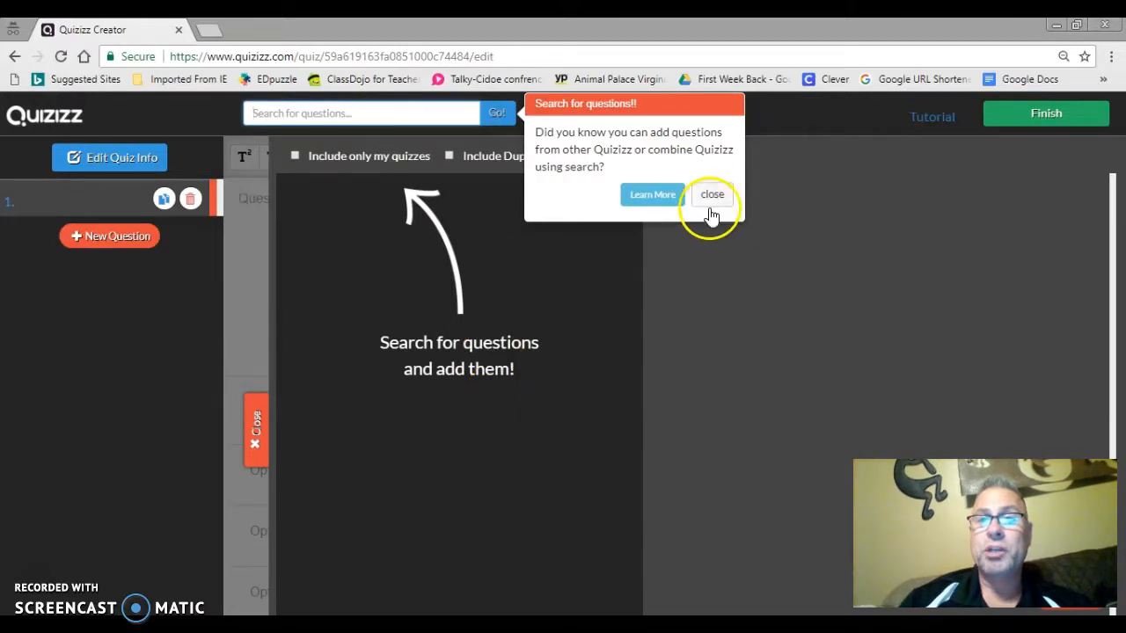
left_click(712, 201)
left_click(296, 112)
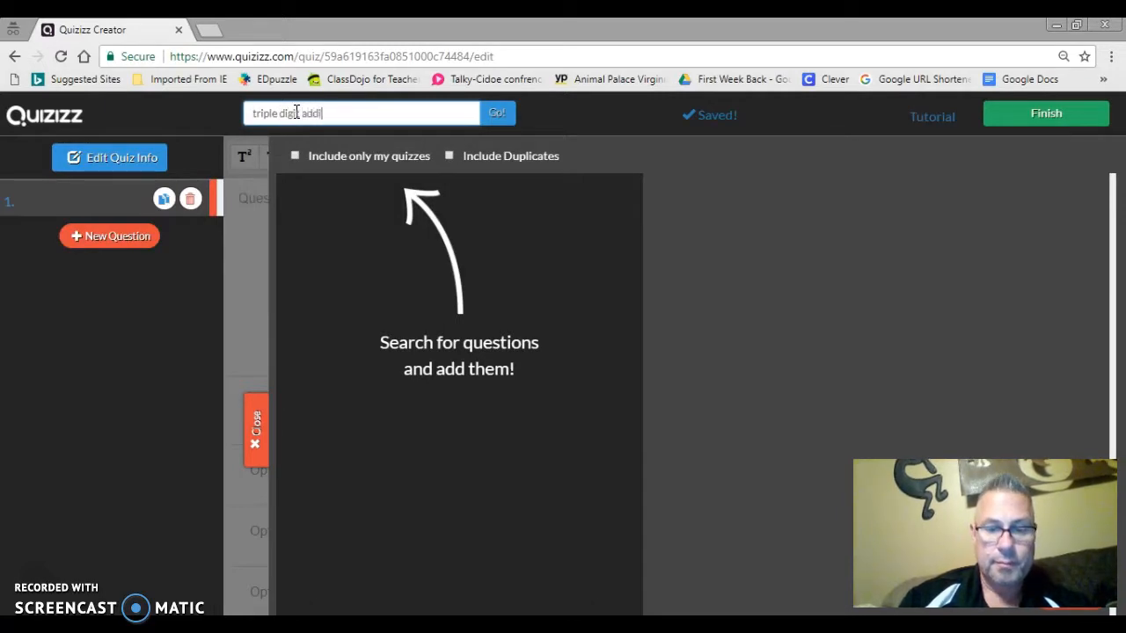
key("Return")
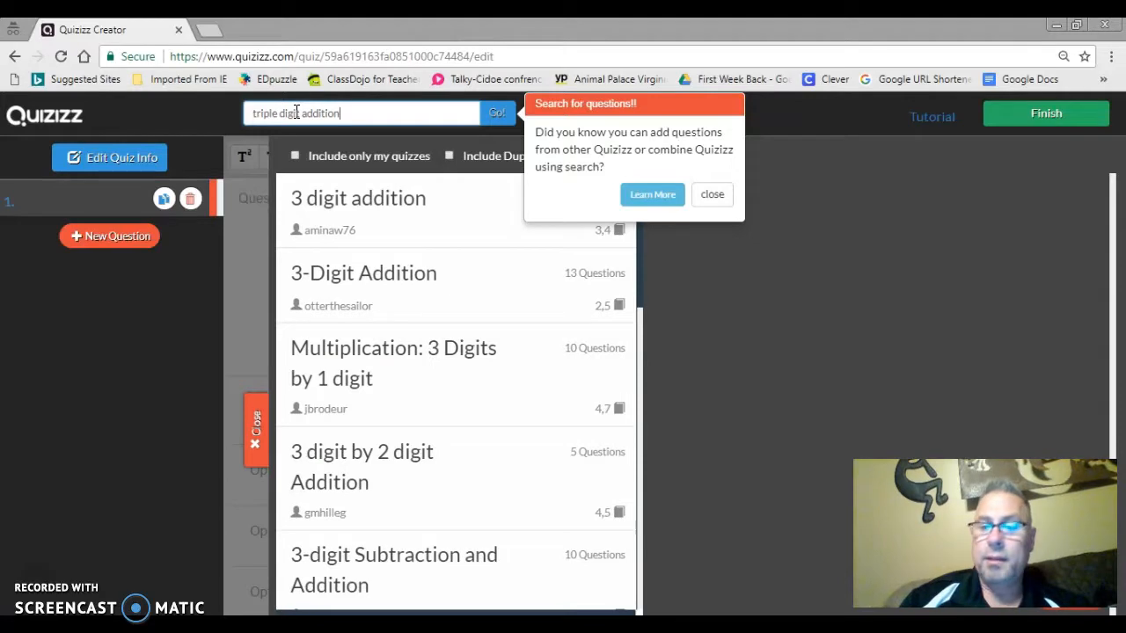
left_click(711, 195)
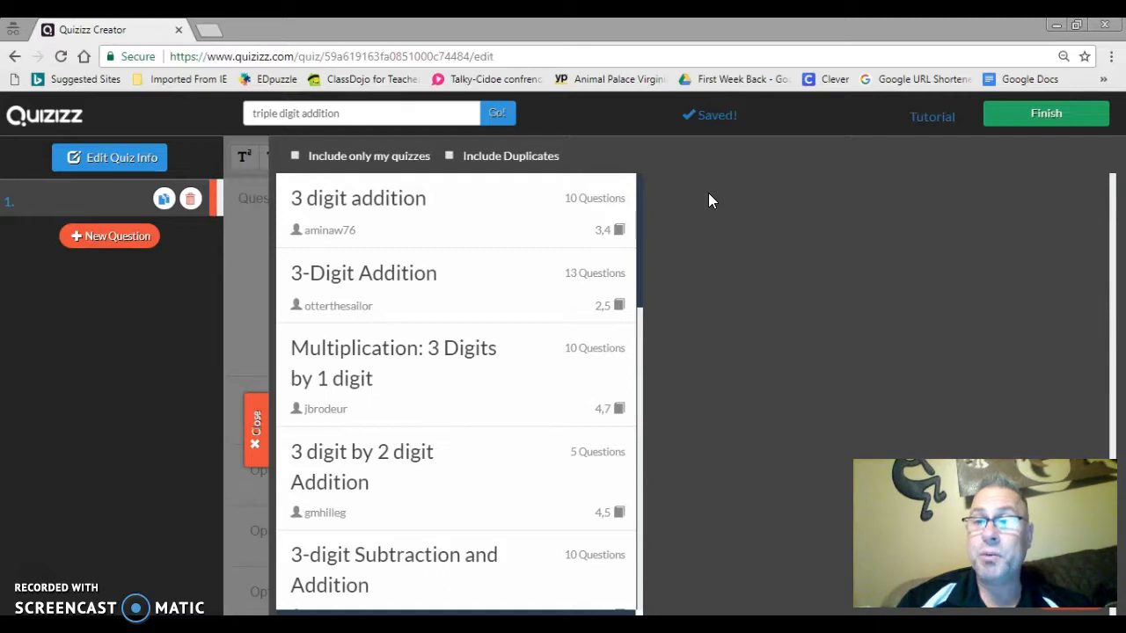
Preview the found quizzes and add 604 + 207, 509 + 372 and the 45-paintbrushes word problem from the "3 digit addition" quiz.
left_click(478, 216)
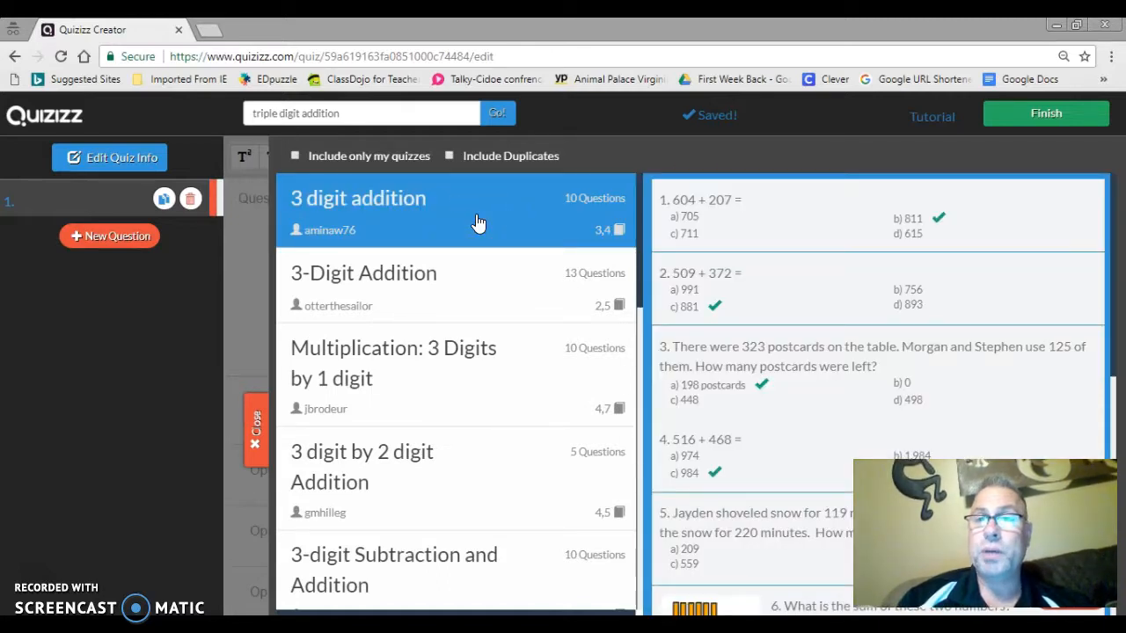
left_click(475, 275)
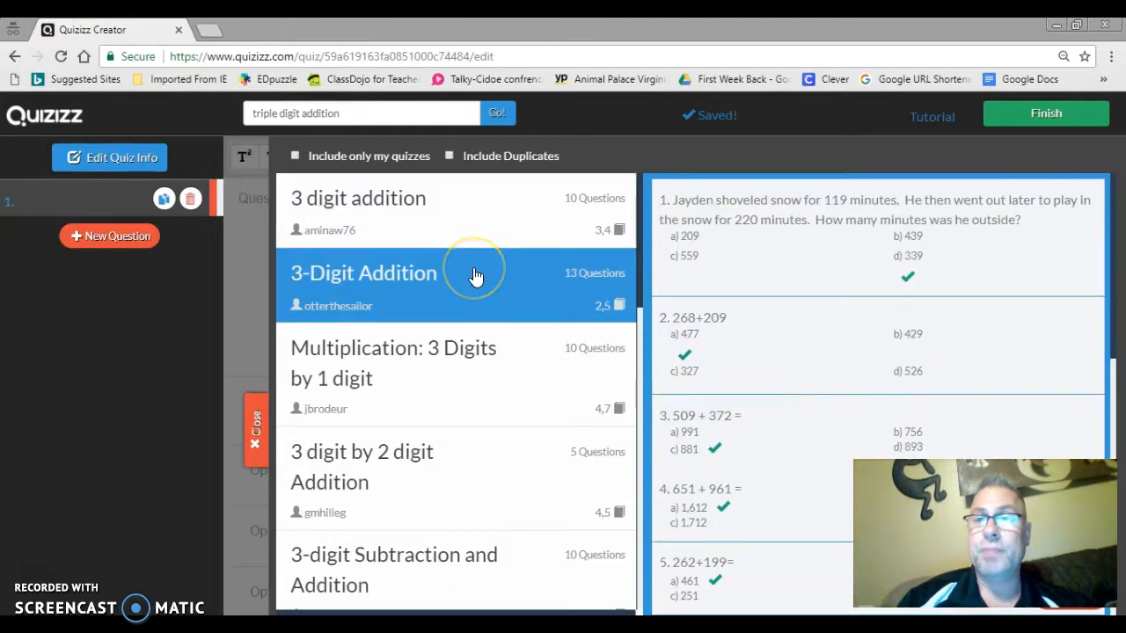
left_click(477, 390)
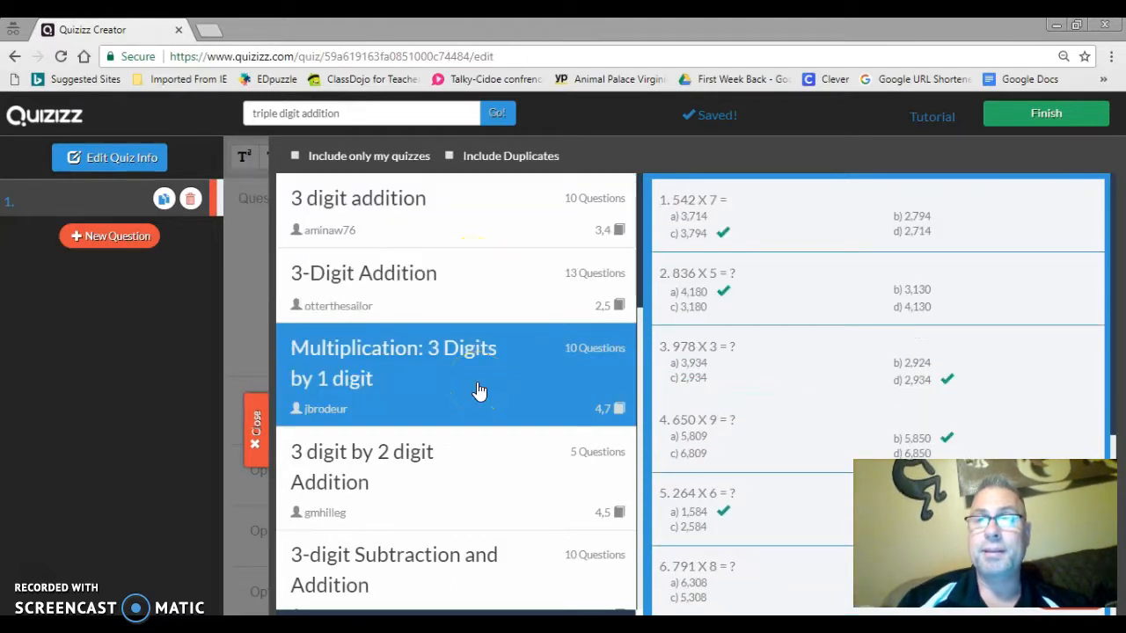
left_click(482, 228)
mouse_move(1048, 234)
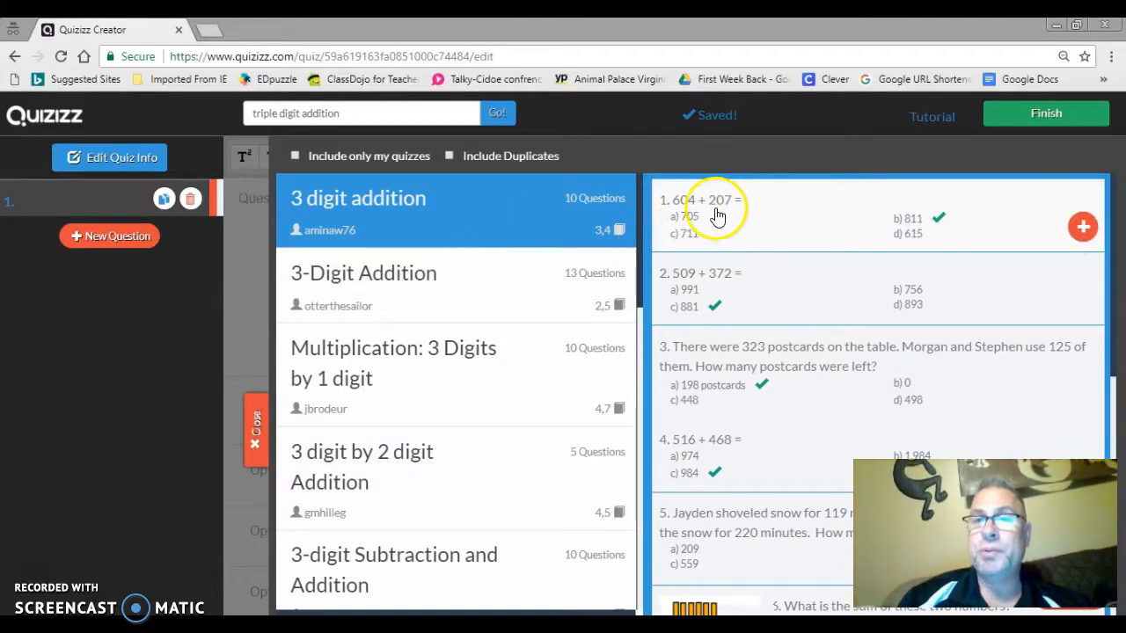
left_click(1085, 231)
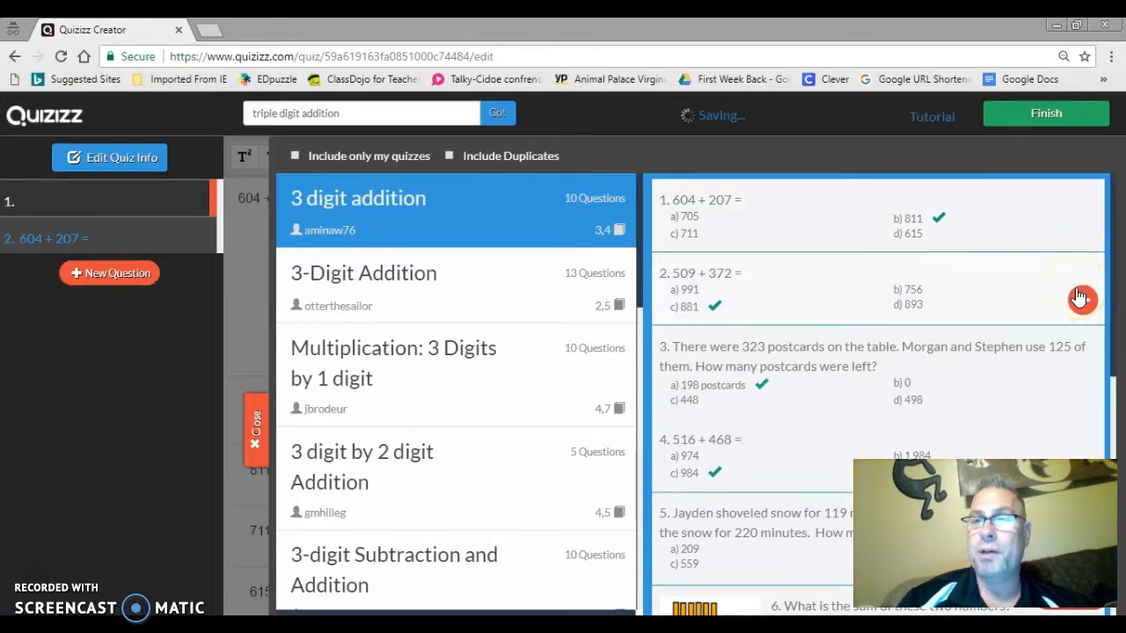
left_click(1081, 299)
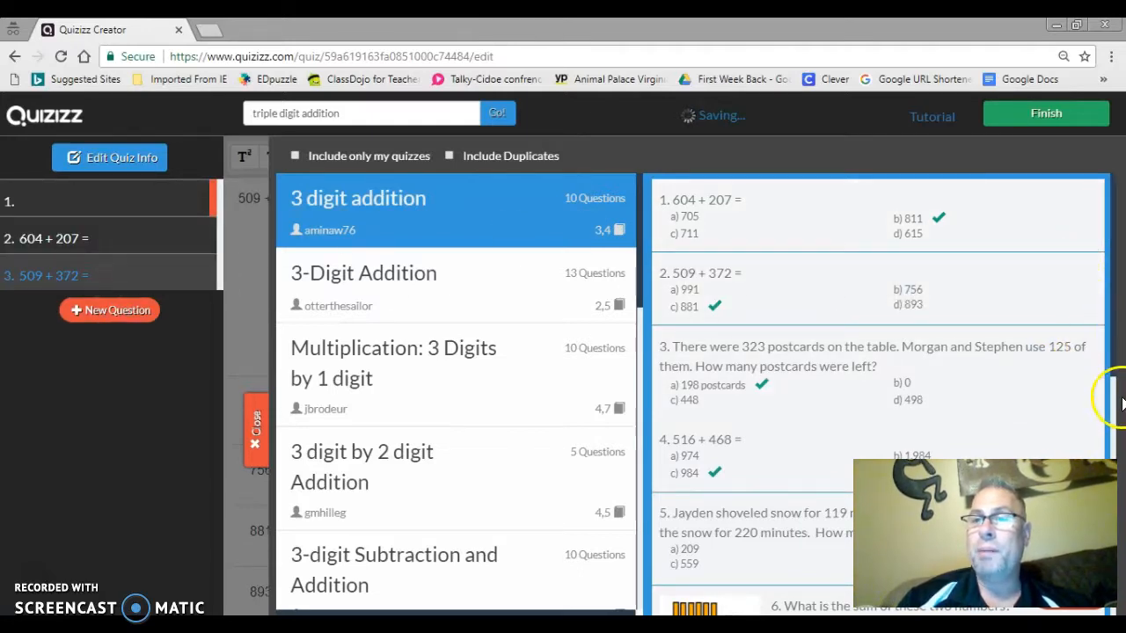
scroll(1100, 402, "down", 4)
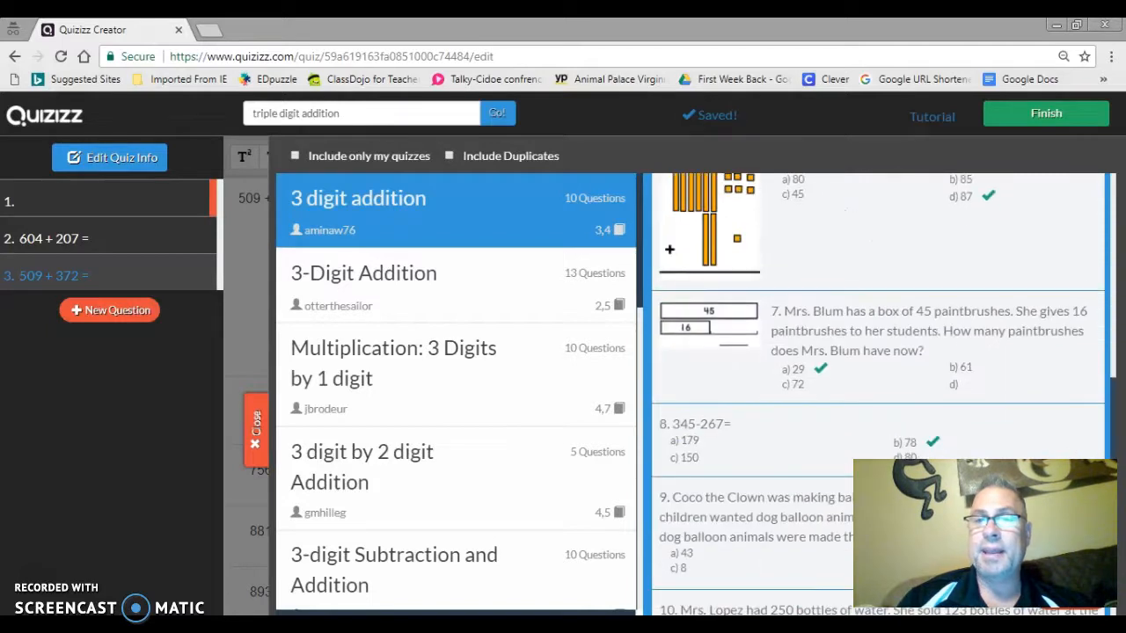
scroll(989, 318, "down", 3)
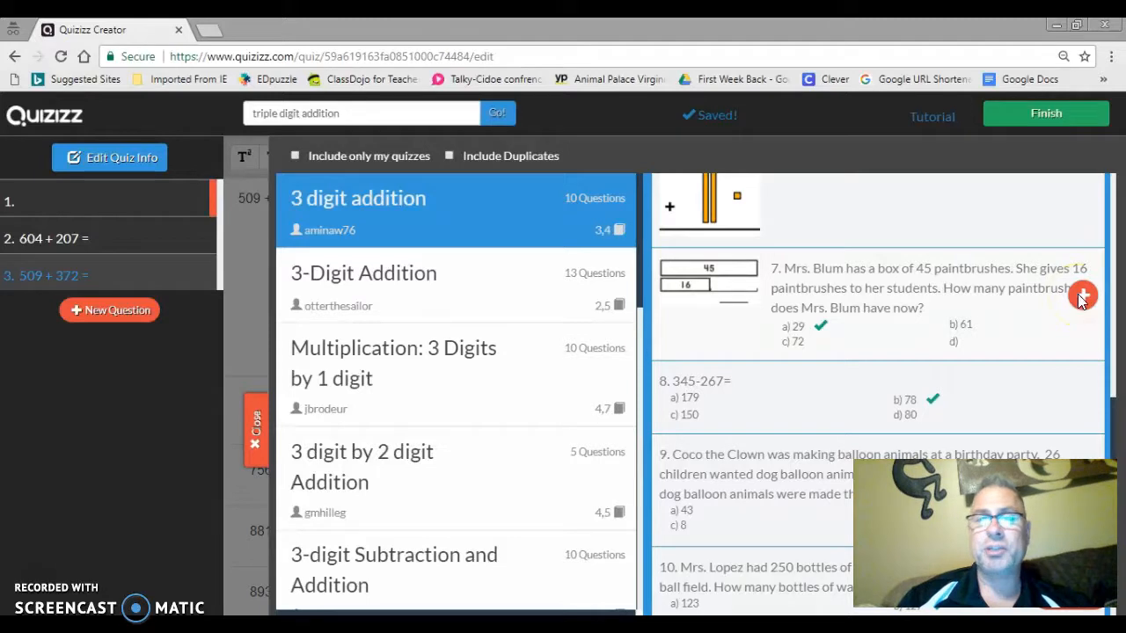
left_click(1082, 297)
Add the questions 740 + 43, 642 + 88, 483 + 75 and 699 + 31 from the "3 digit by 2 digit Addition" quiz.
left_click(503, 374)
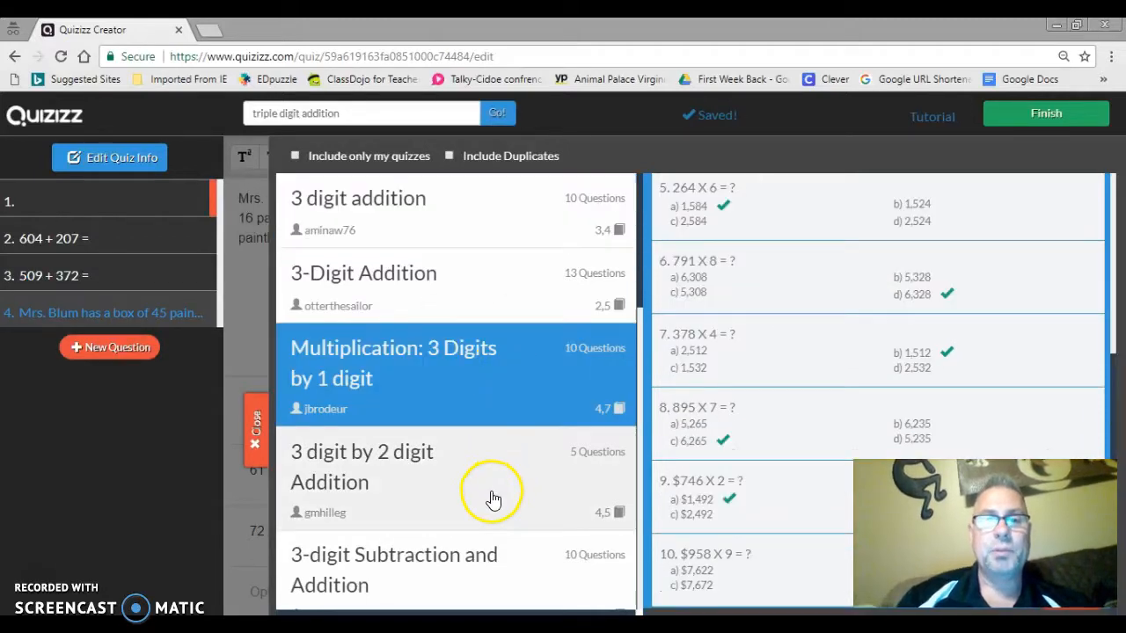
left_click(493, 499)
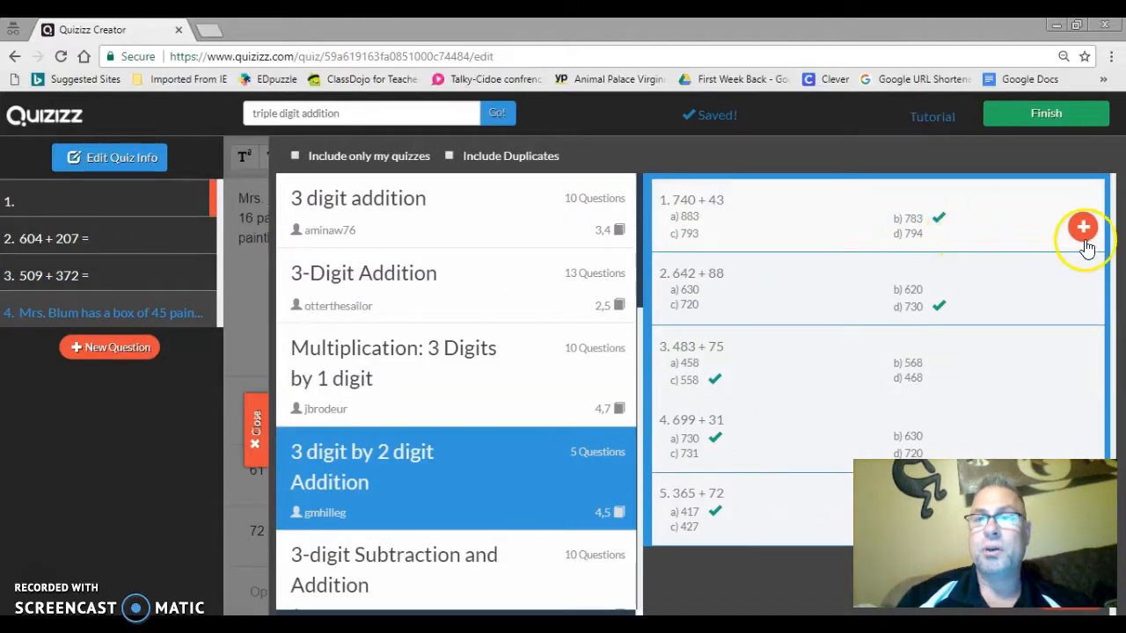
left_click(1082, 229)
left_click(1083, 299)
left_click(1083, 370)
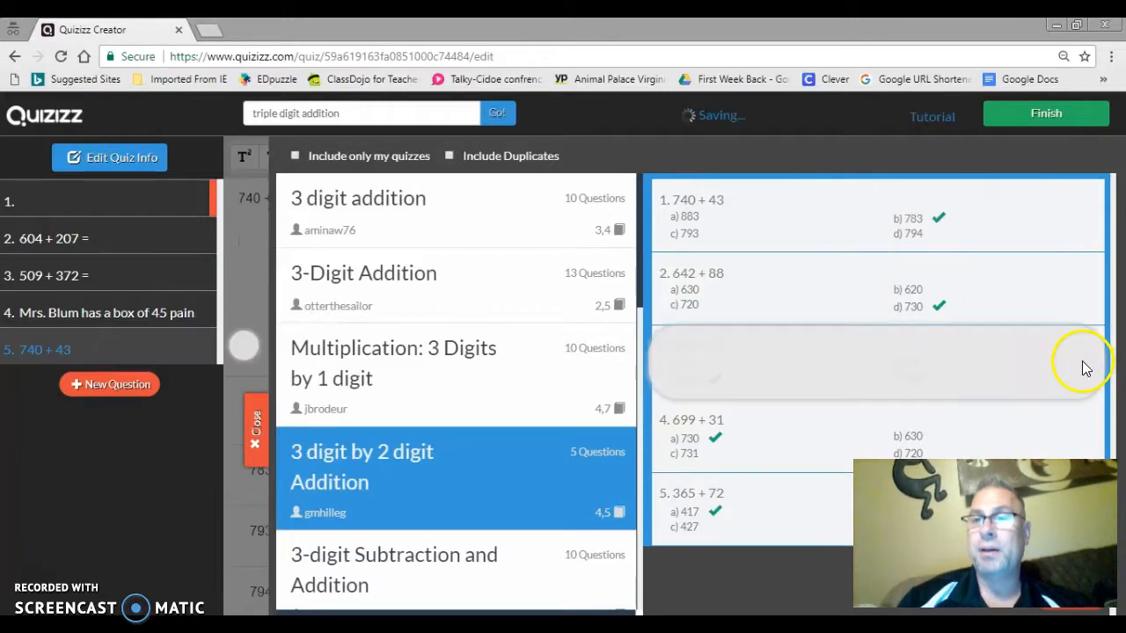
left_click(1083, 444)
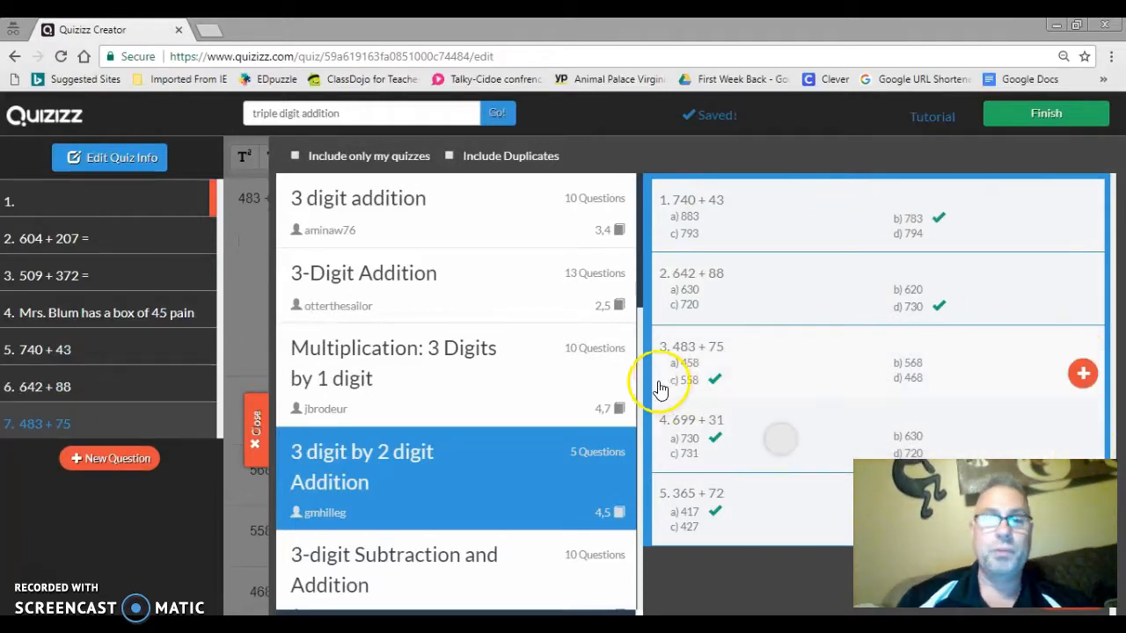
Add the questions 504 + 134, 404 + 404 and 502 + 505 from the "Three digit addition" quiz.
scroll(641, 304, "down", 1)
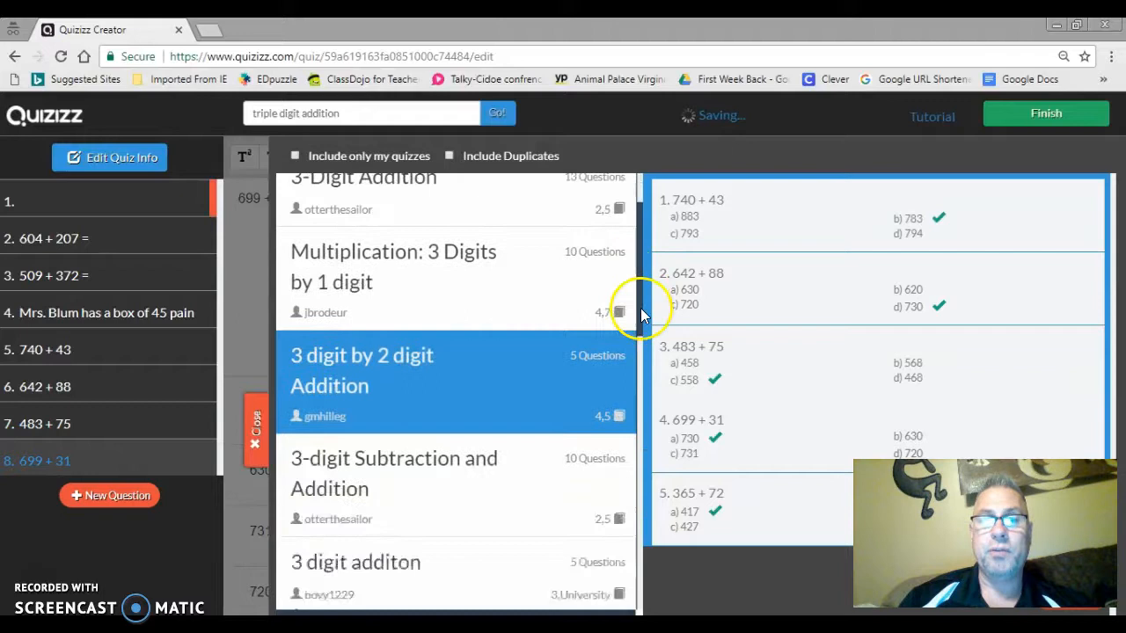
scroll(642, 352, "down", 4)
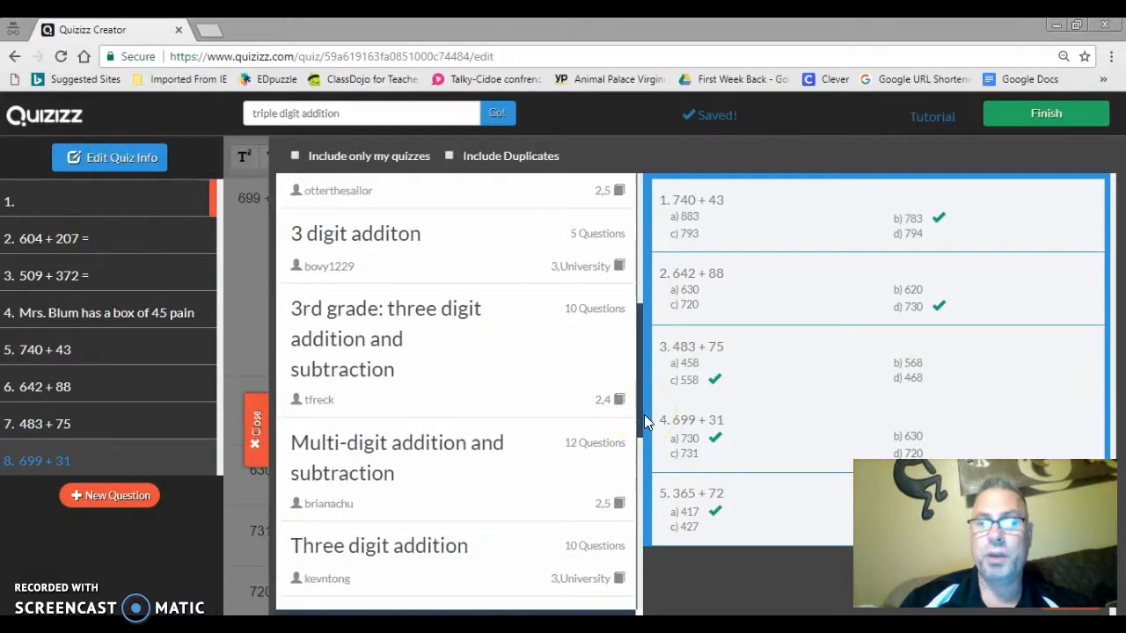
scroll(643, 435, "down", 3)
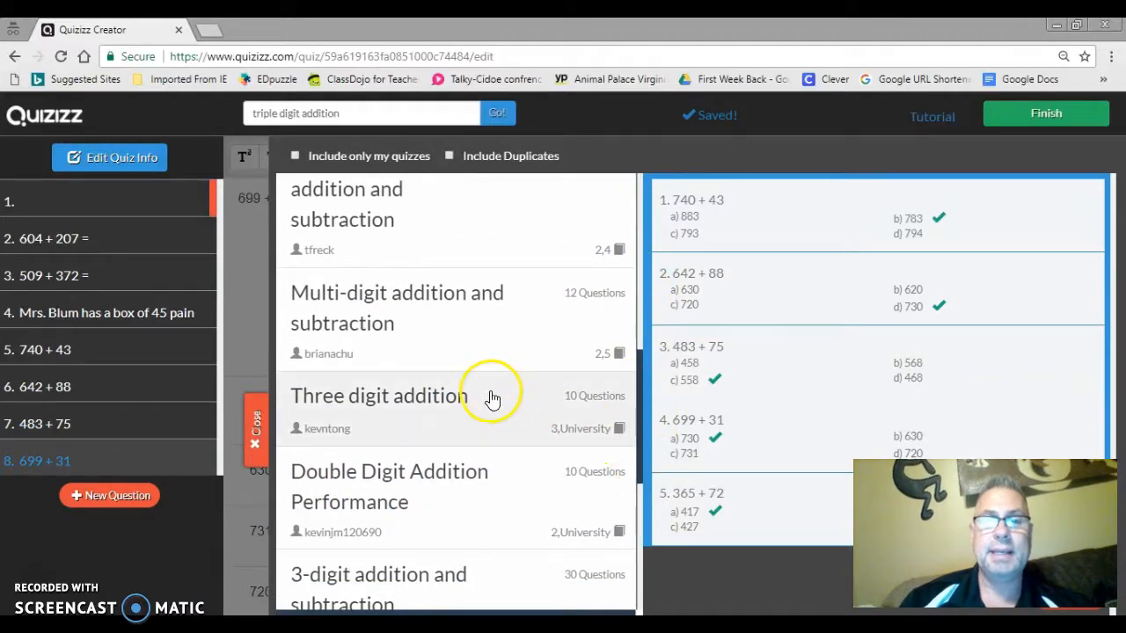
left_click(493, 399)
mouse_move(1017, 235)
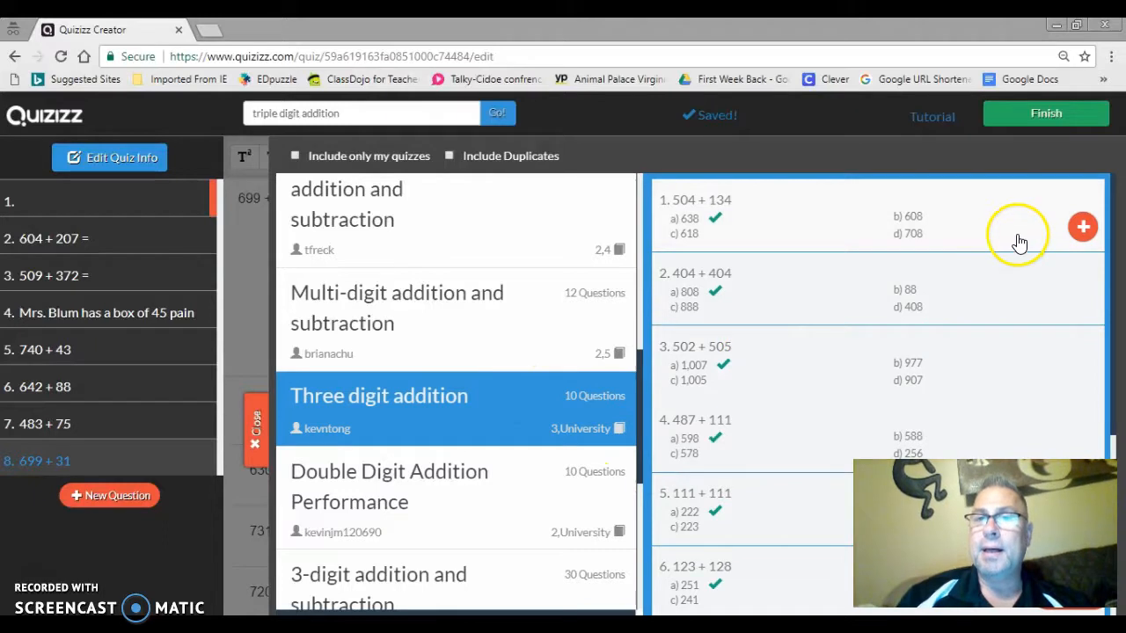
left_click(1085, 229)
left_click(1083, 298)
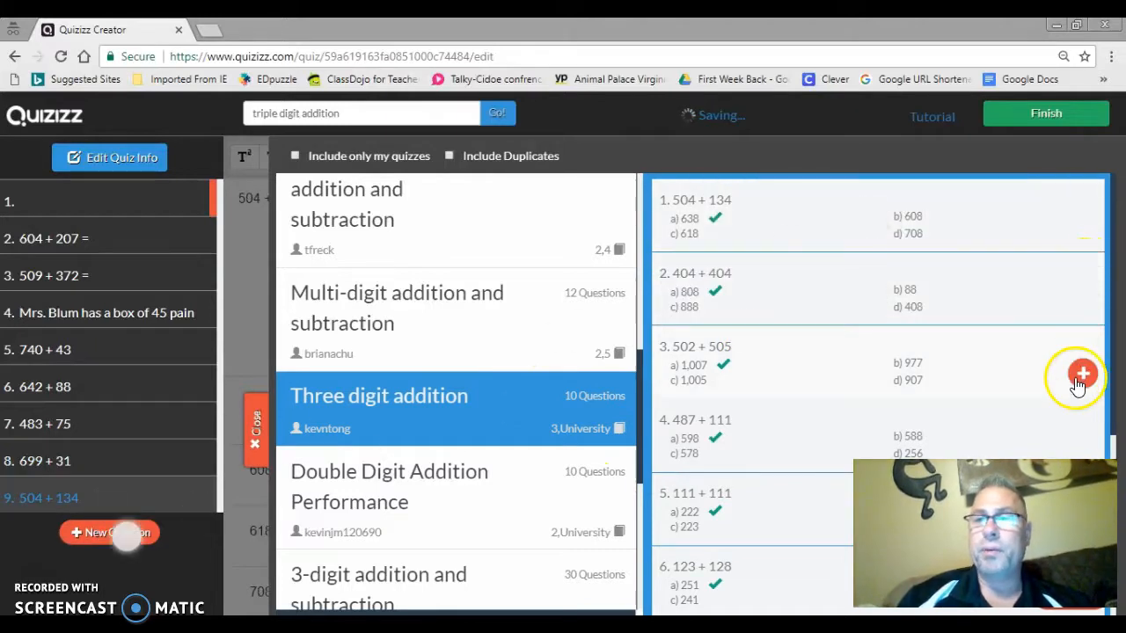
left_click(1081, 378)
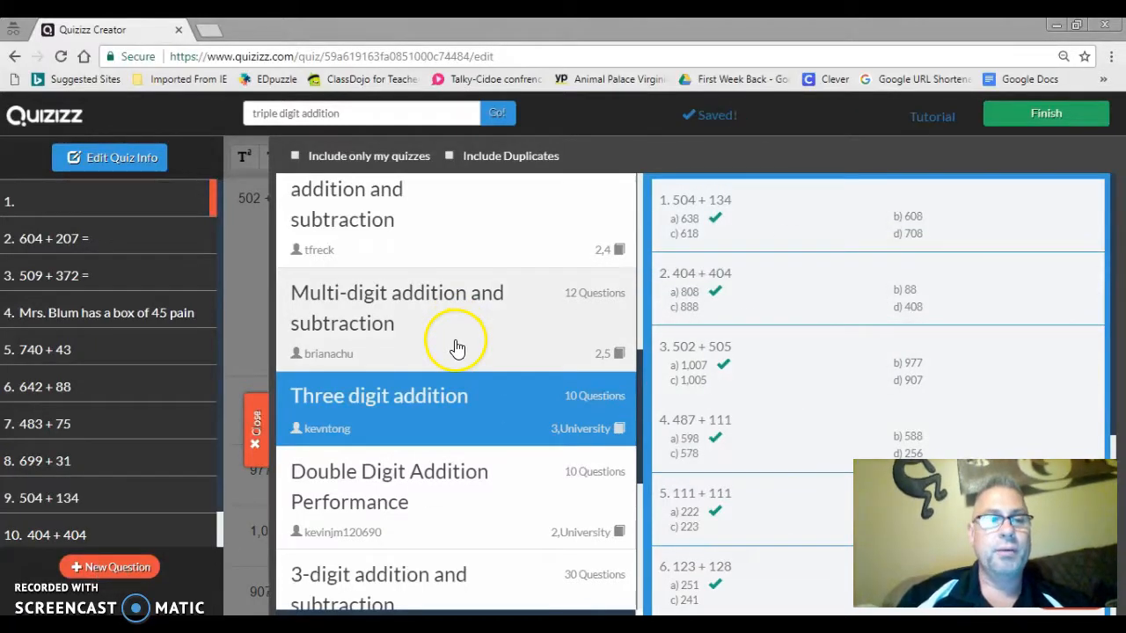
Delete the blank first question and the paintbrushes word problem from the quiz's question list.
mouse_move(123, 204)
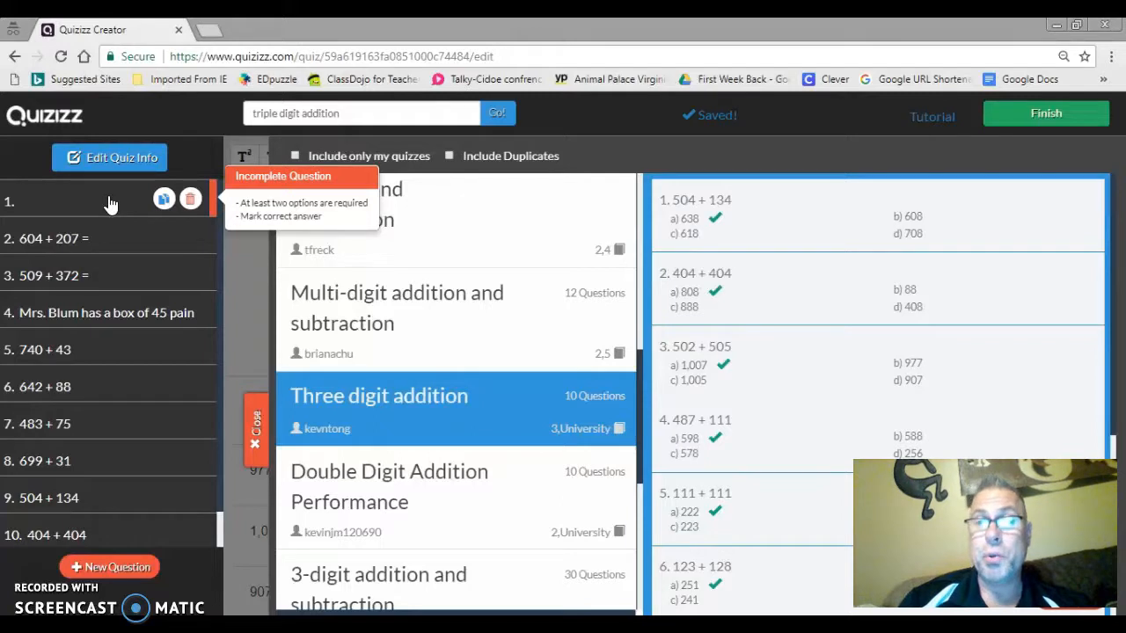
left_click(126, 279)
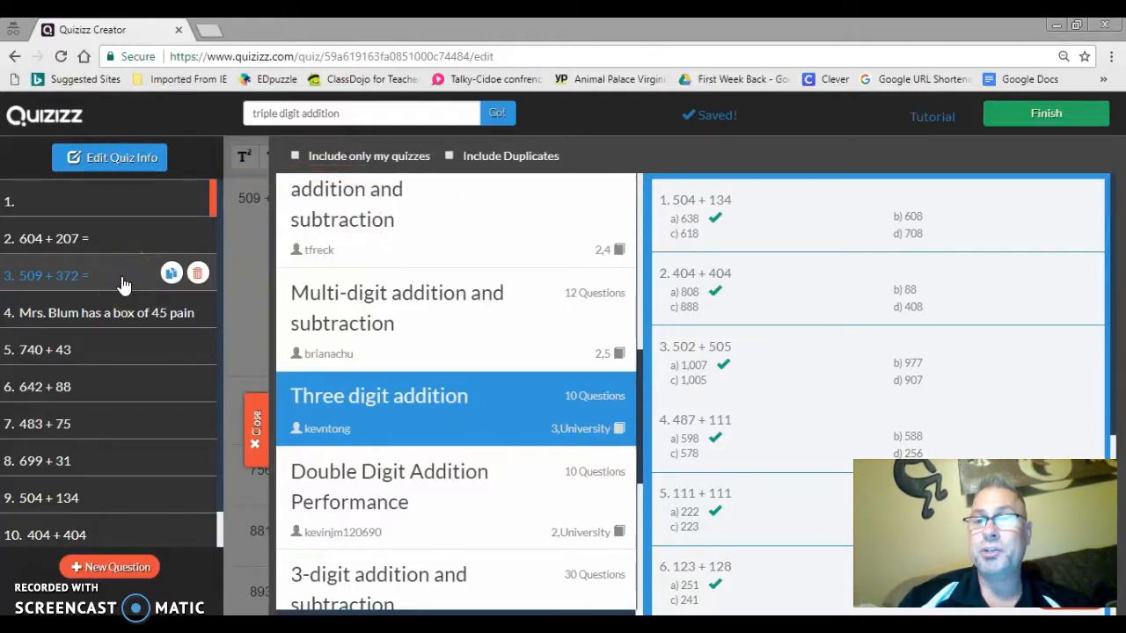
left_click(141, 199)
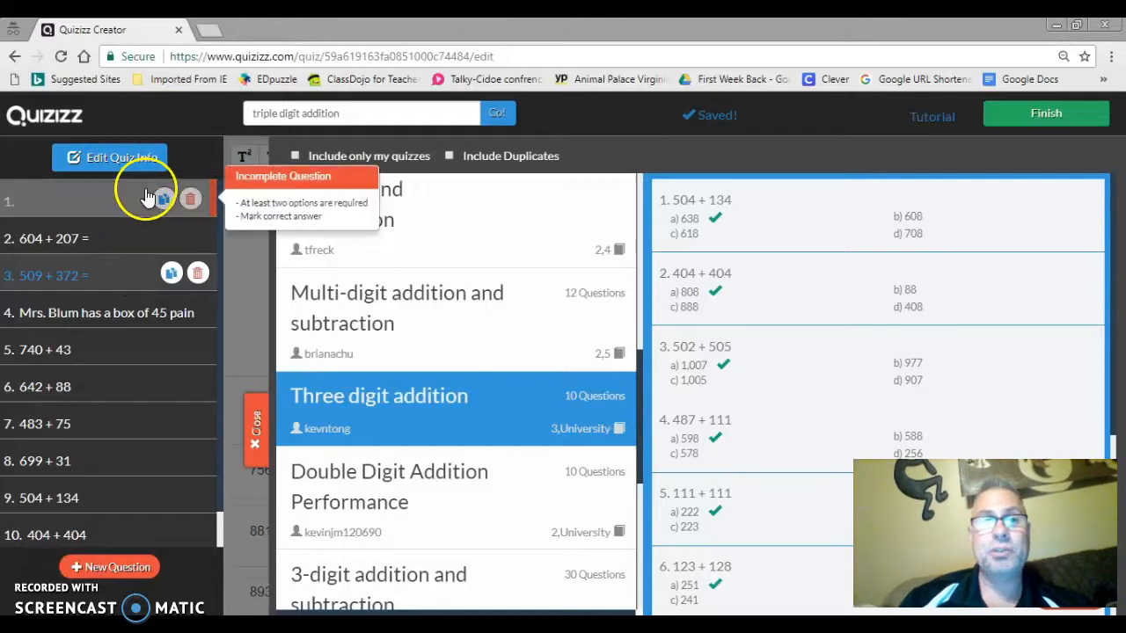
left_click(192, 198)
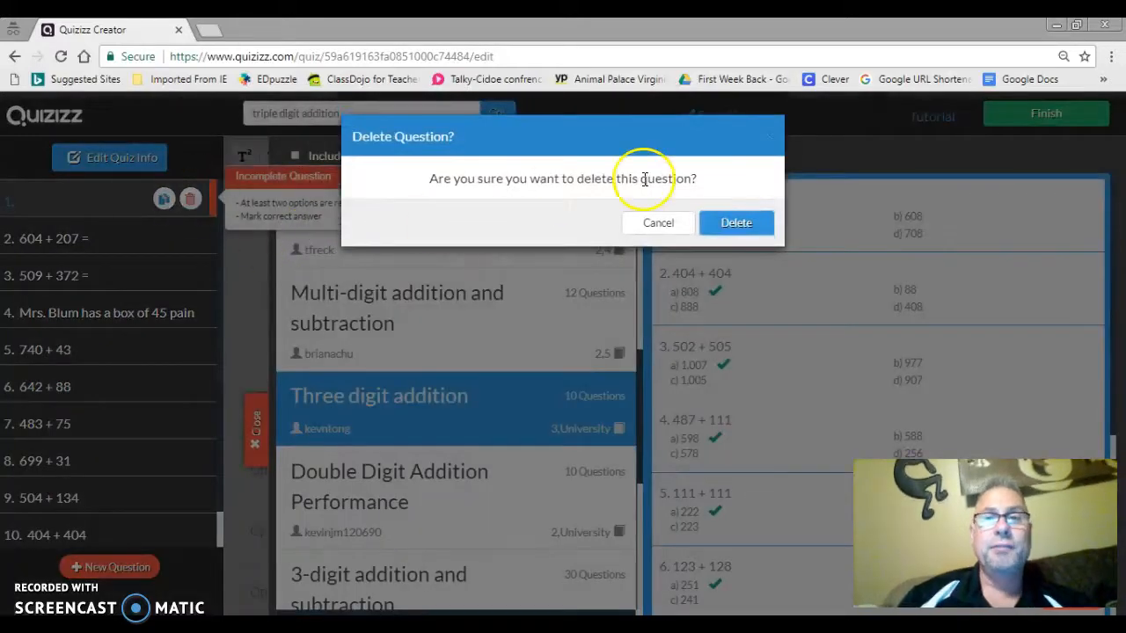
left_click(733, 225)
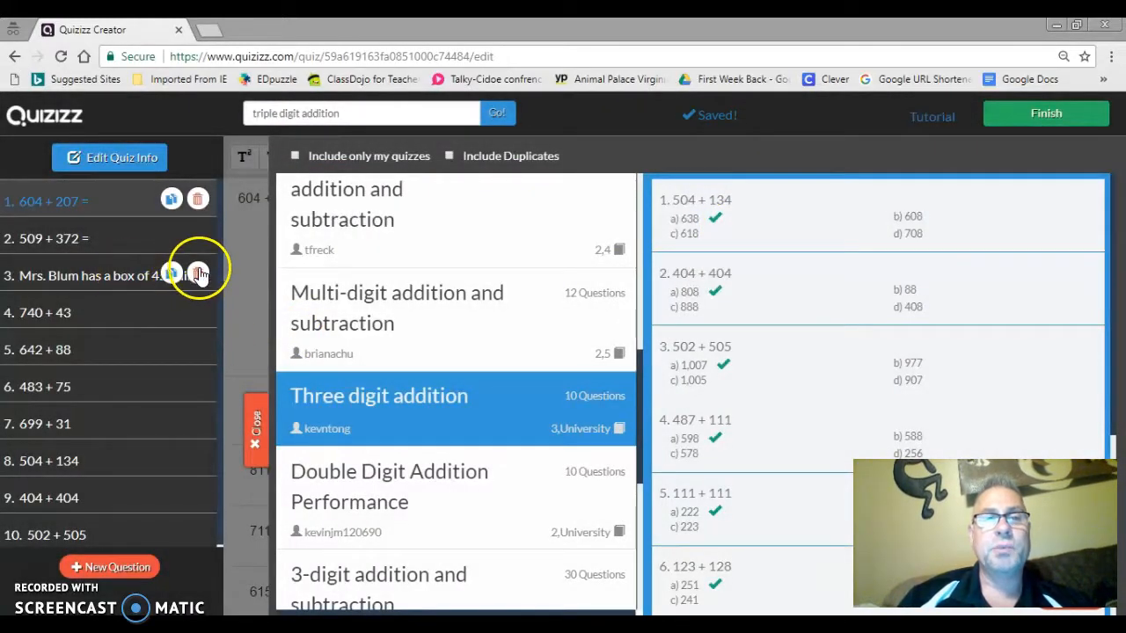
left_click(199, 275)
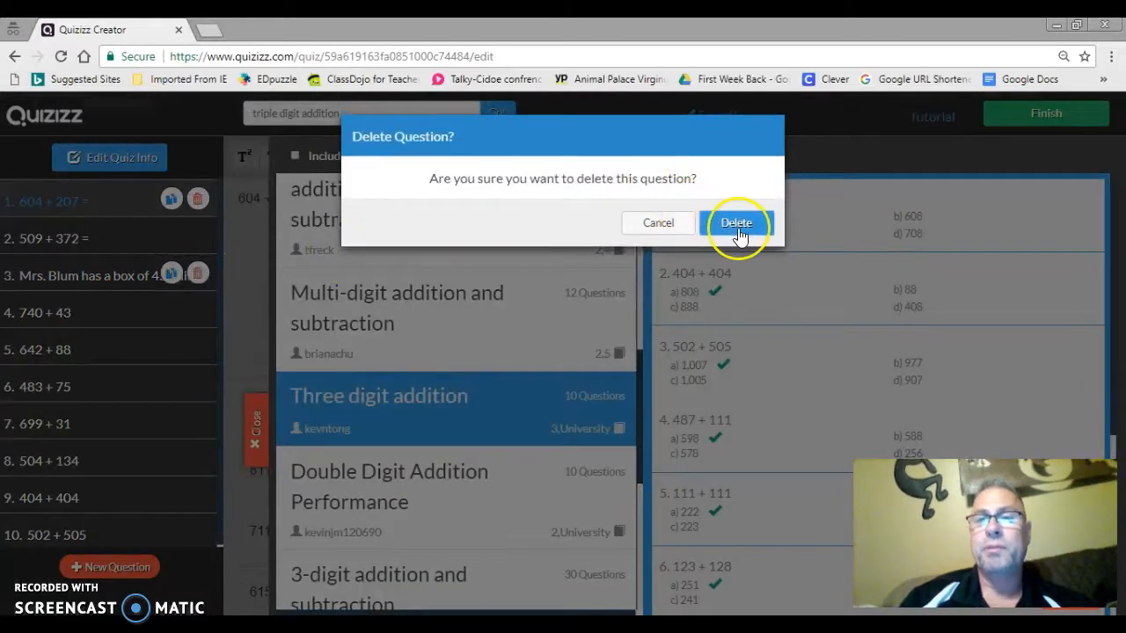
left_click(737, 227)
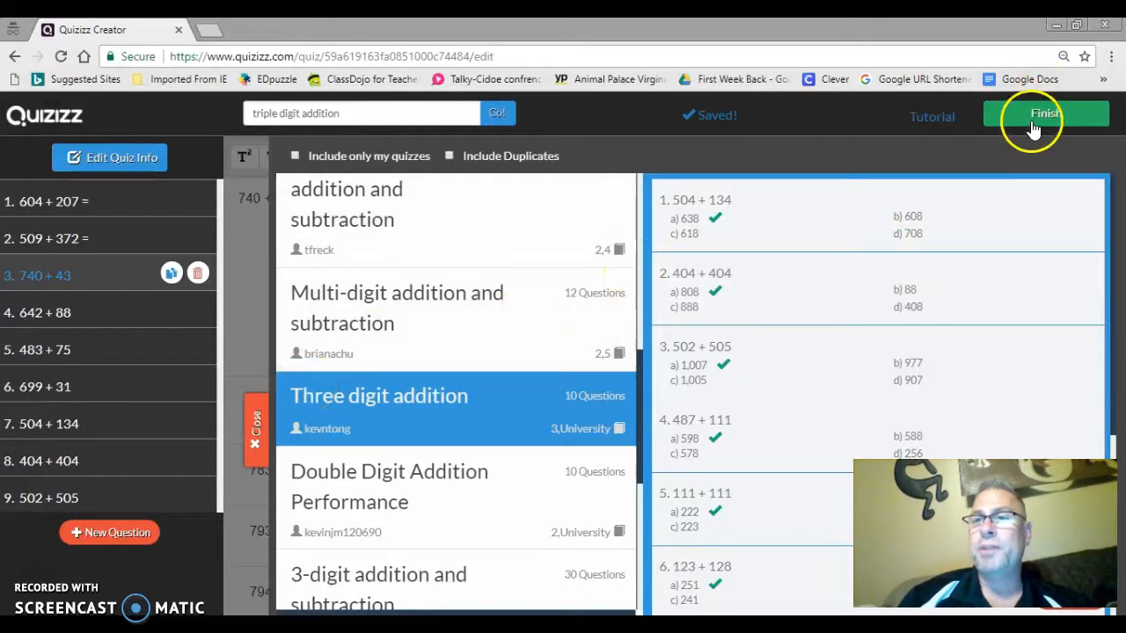
Finish editing and classify the quiz with grade range 4 to 6, subject Mathematics and topic Basic Operations.
left_click(1031, 117)
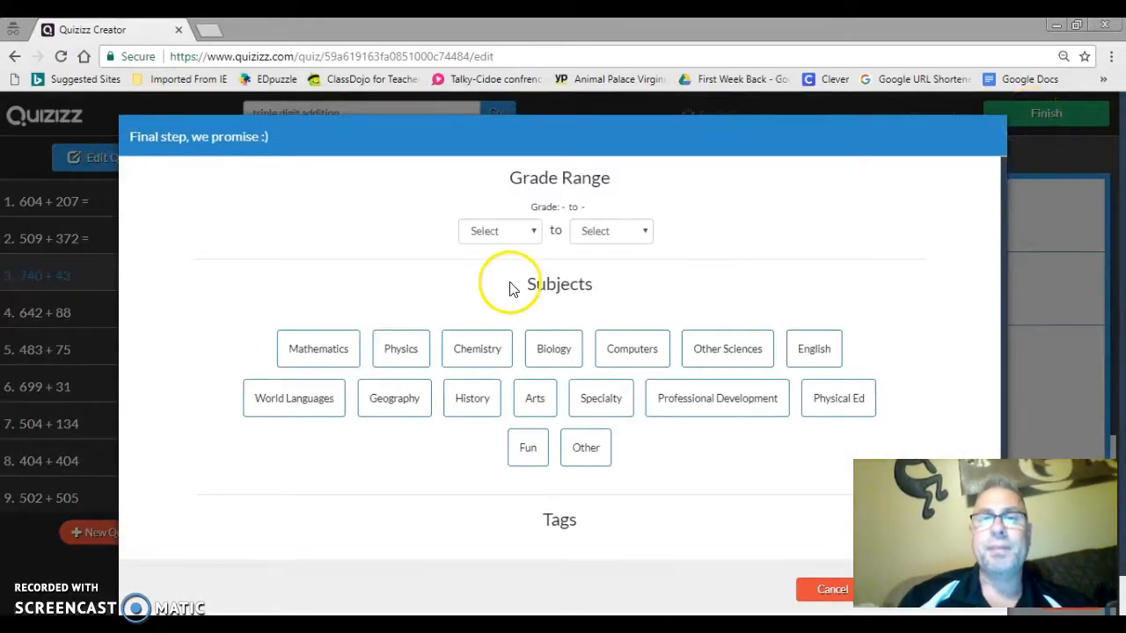
left_click(528, 231)
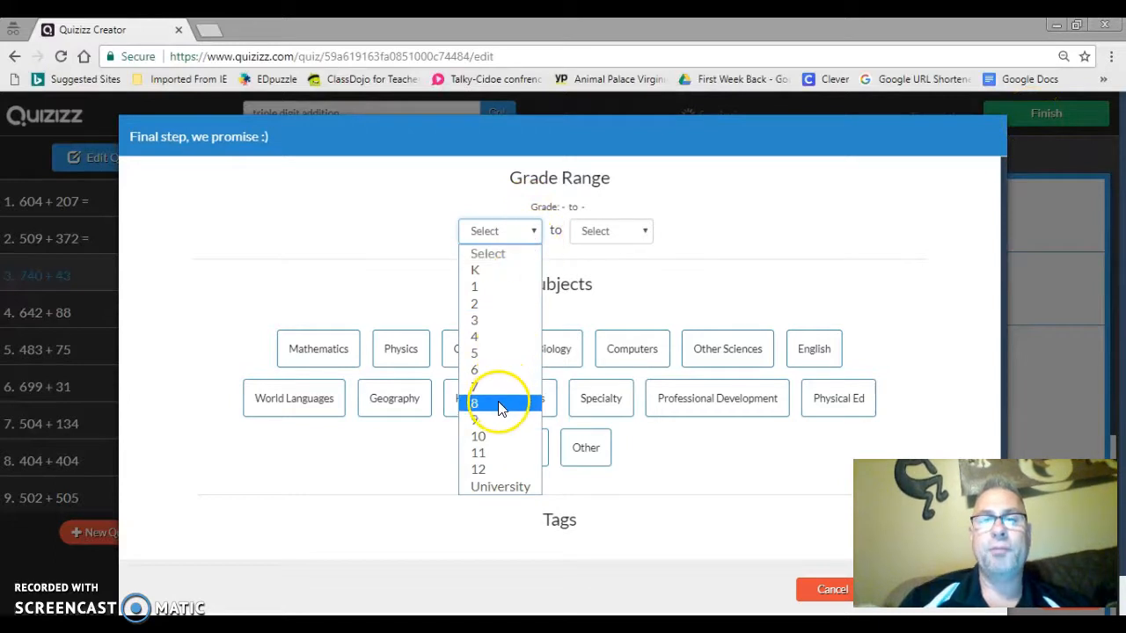
left_click(490, 341)
left_click(608, 234)
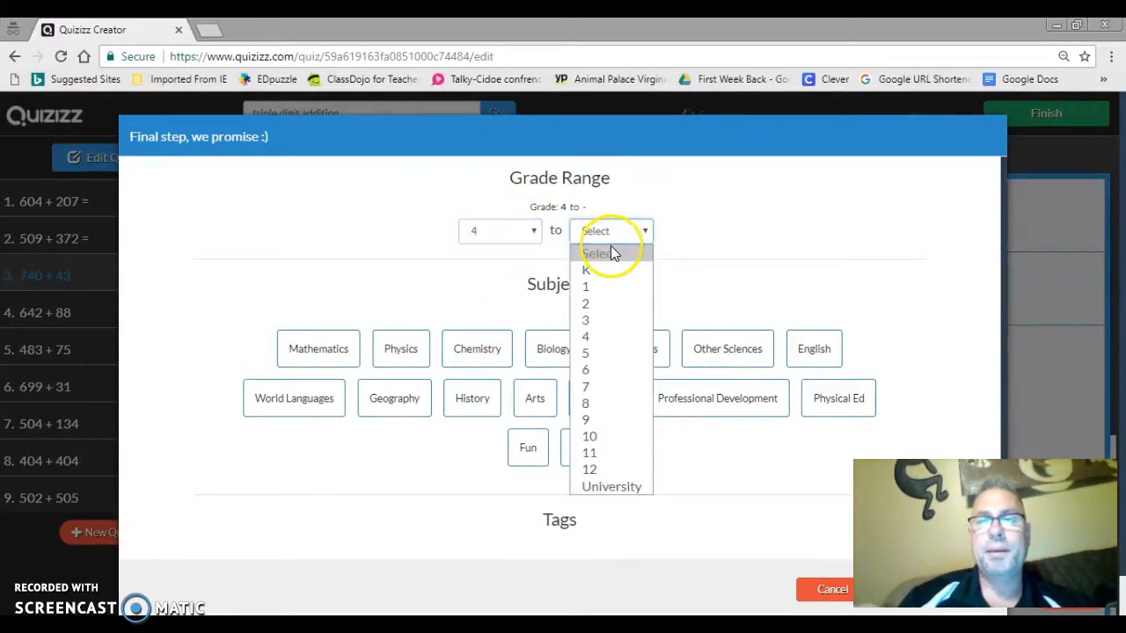
left_click(598, 370)
left_click(328, 363)
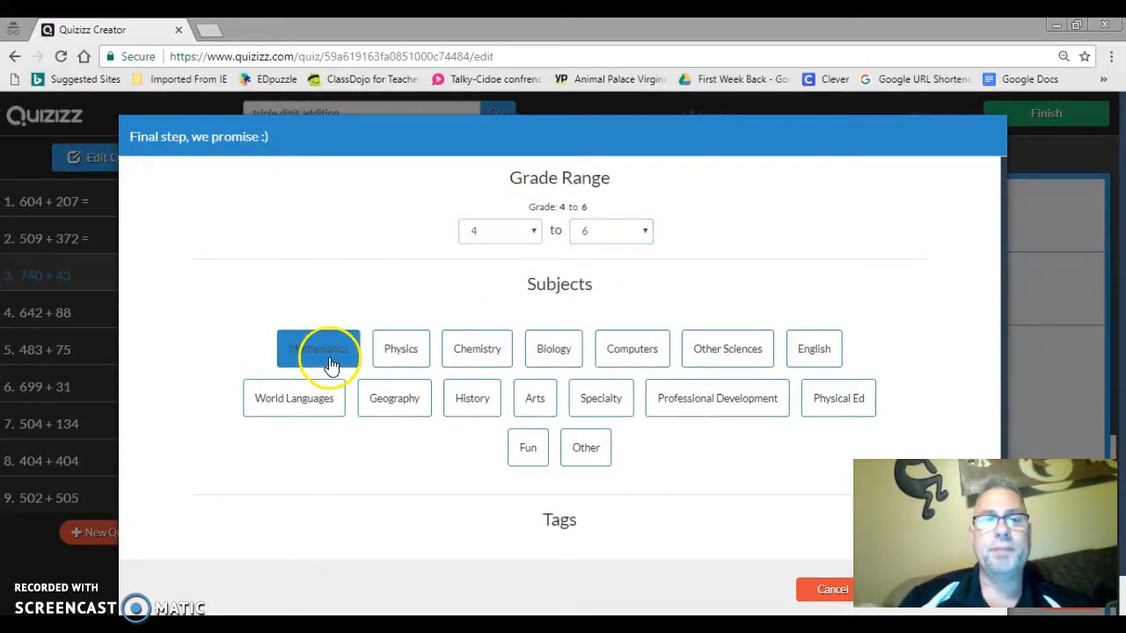
scroll(1002, 294, "down", 3)
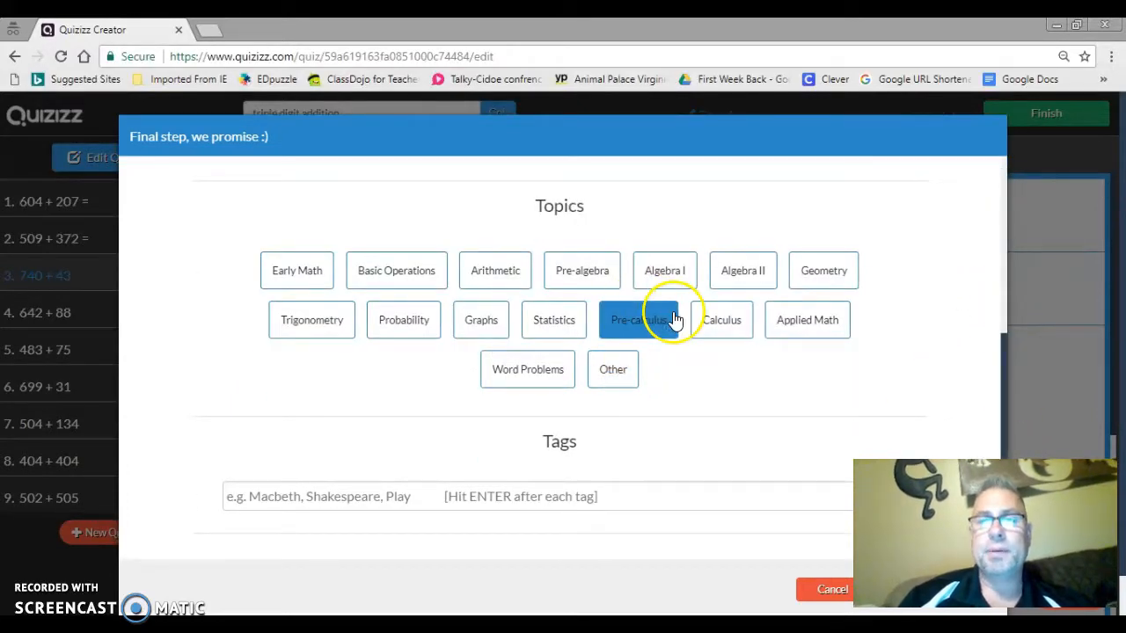
left_click(401, 275)
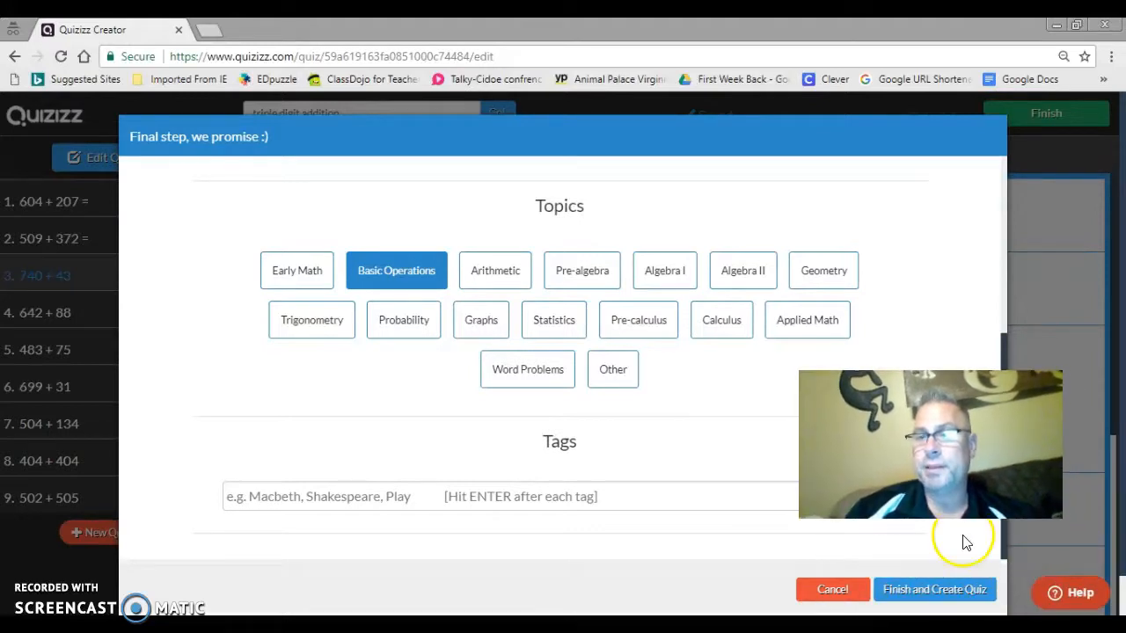
Create the Addition quiz and assign it as homework with a completion deadline of September 5.
left_click(947, 594)
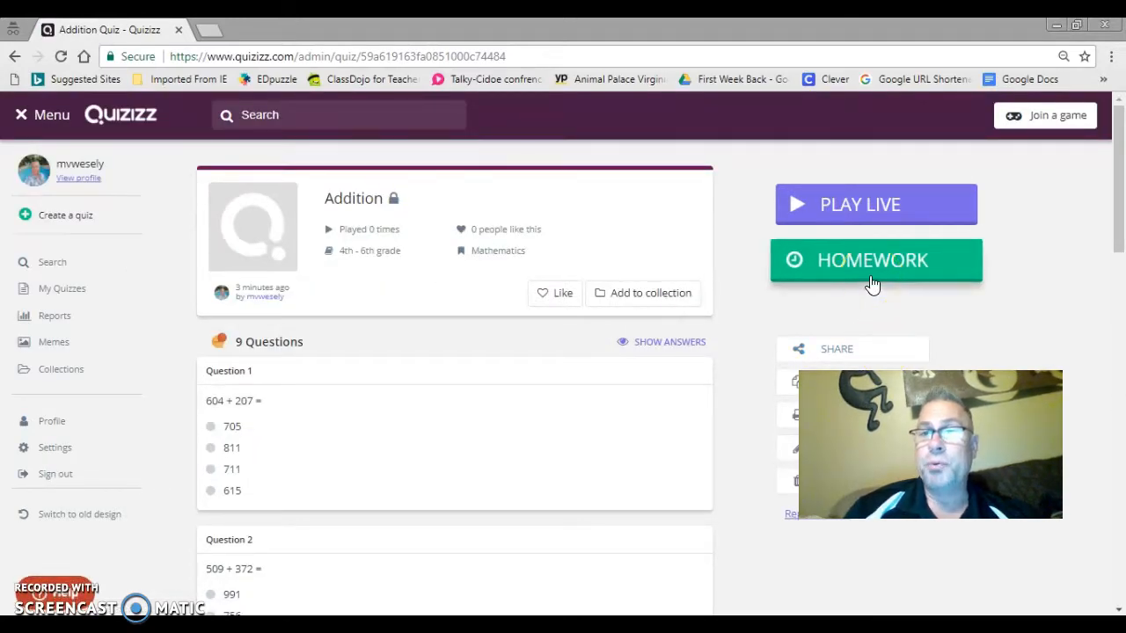
left_click(859, 213)
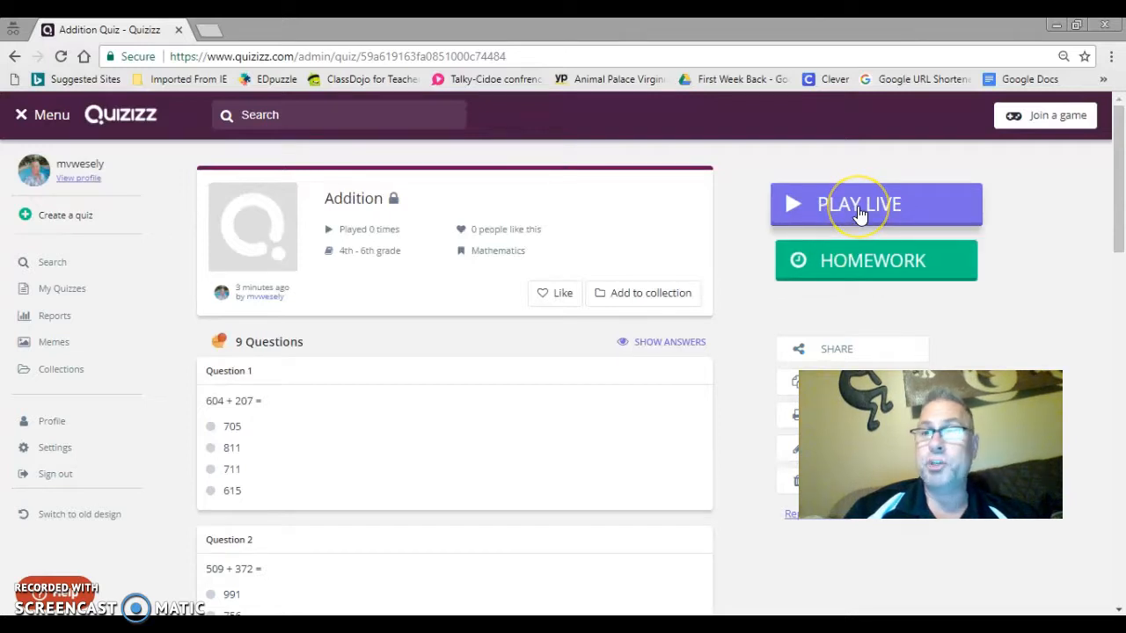
left_click(860, 262)
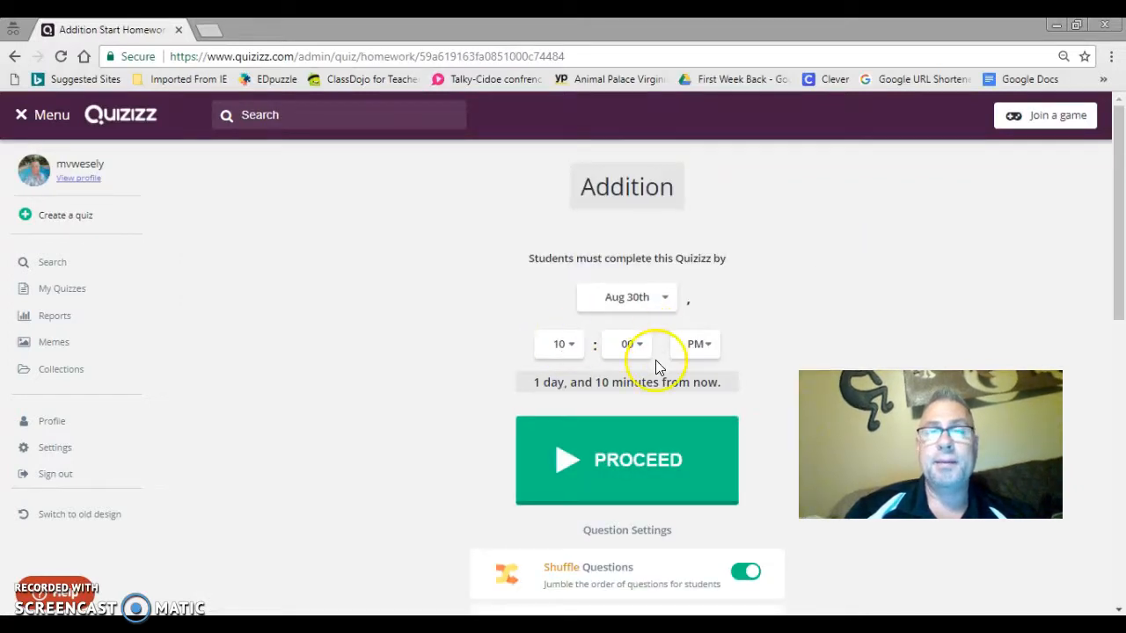
left_click(639, 306)
left_click(623, 523)
left_click(622, 473)
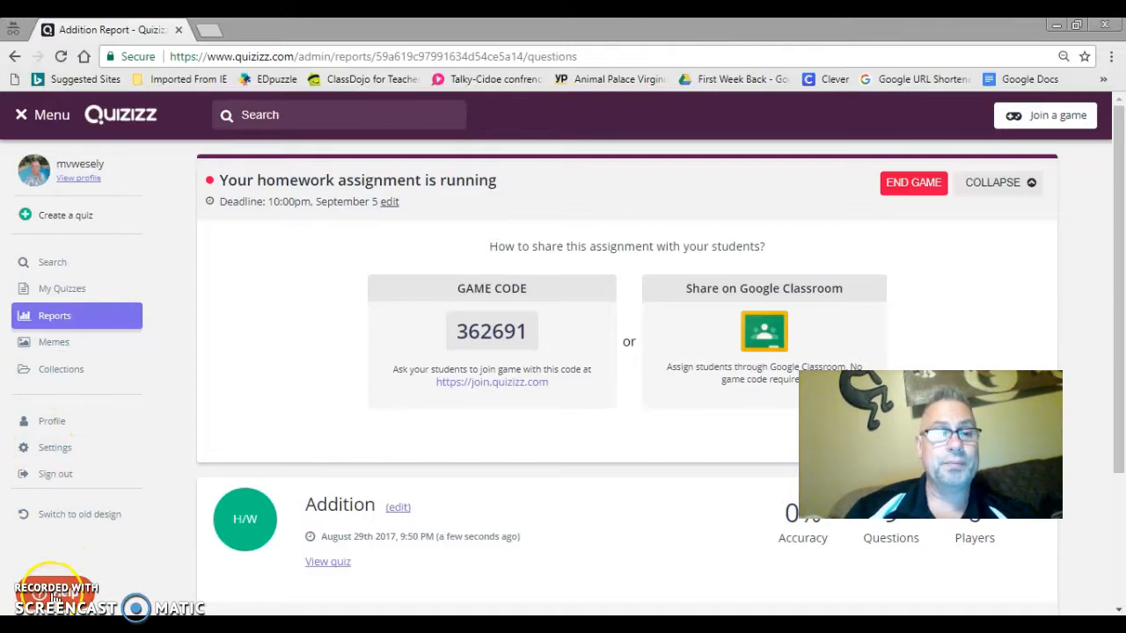
Open the "SES 3rd /4th Grade SOL Review - Time & Money & Graphs" report from page 5 of the quiz reports.
left_click(55, 324)
key("ctrl+plus")
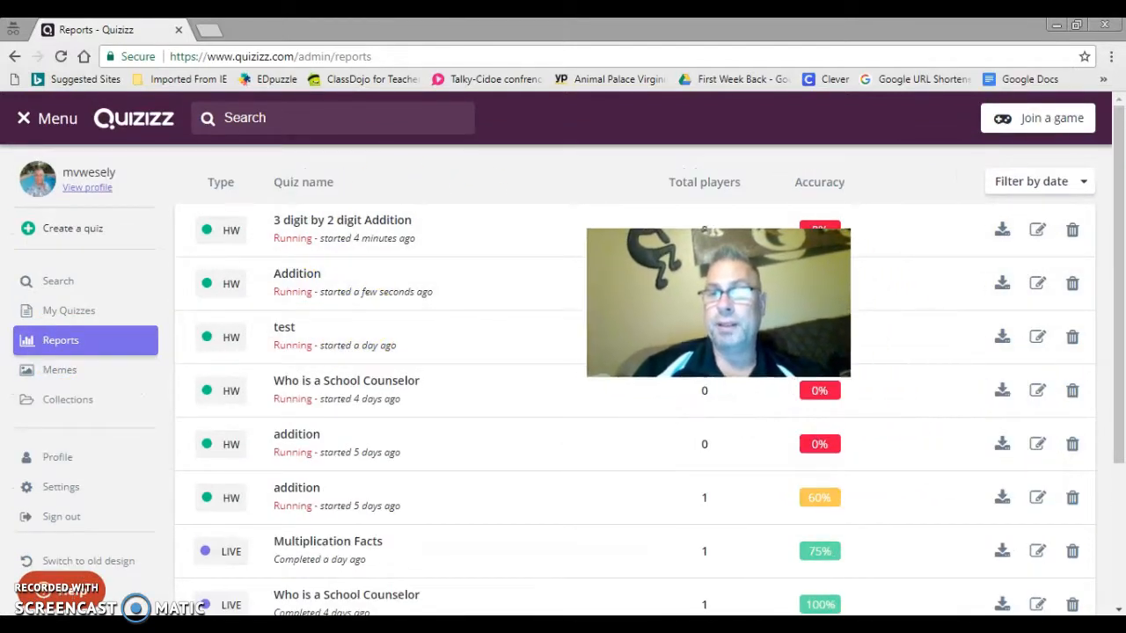
left_click_drag(1110, 282, 1110, 496)
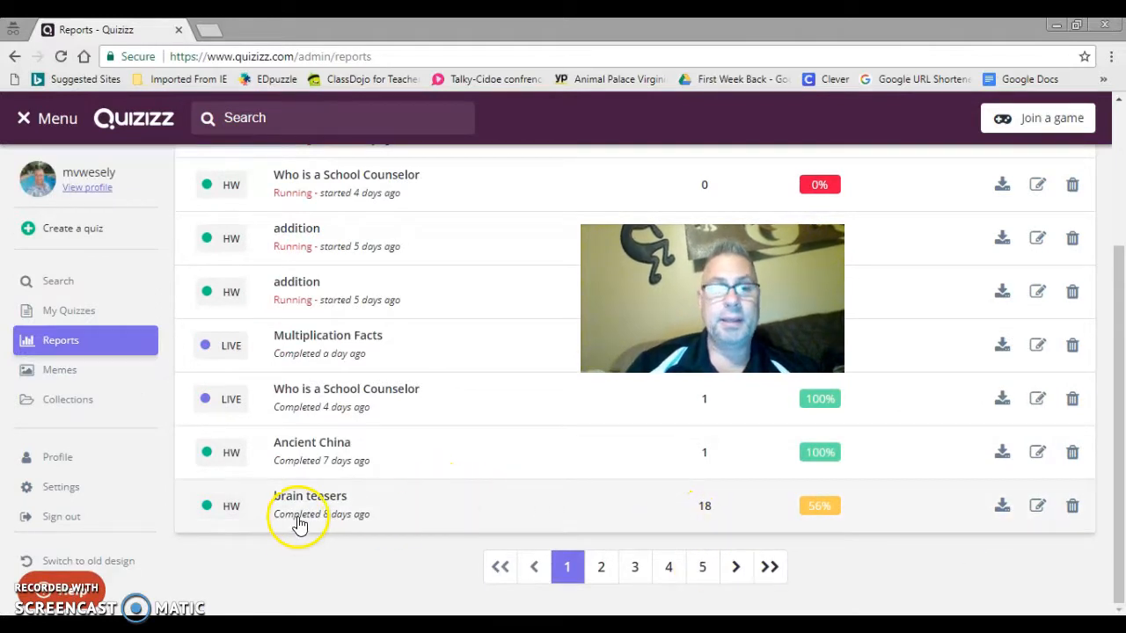
left_click(701, 570)
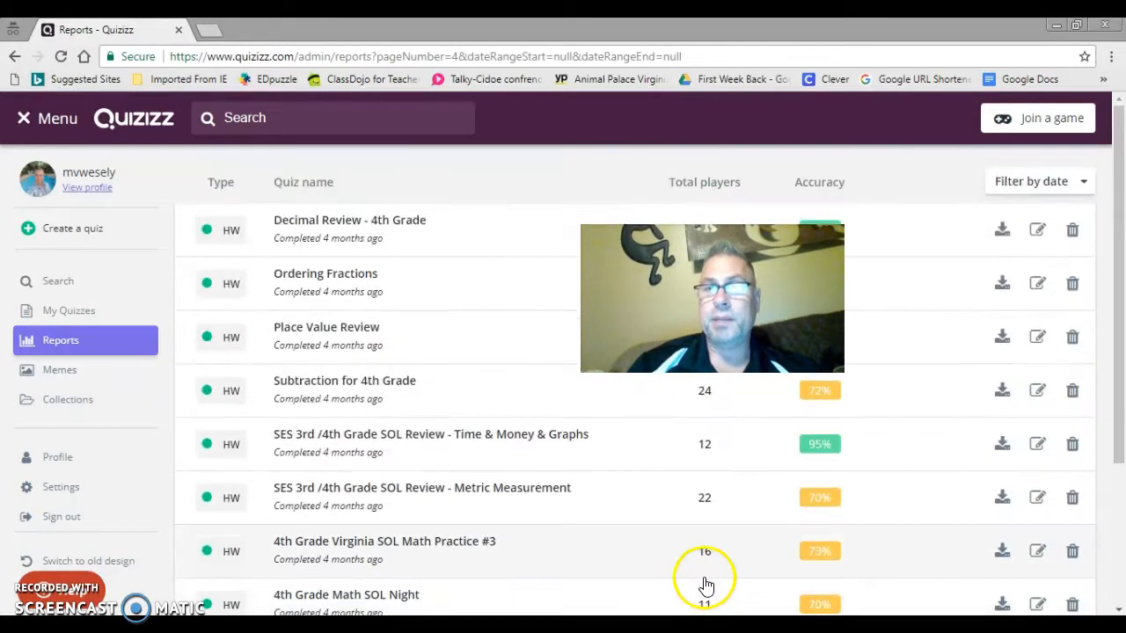
left_click(590, 452)
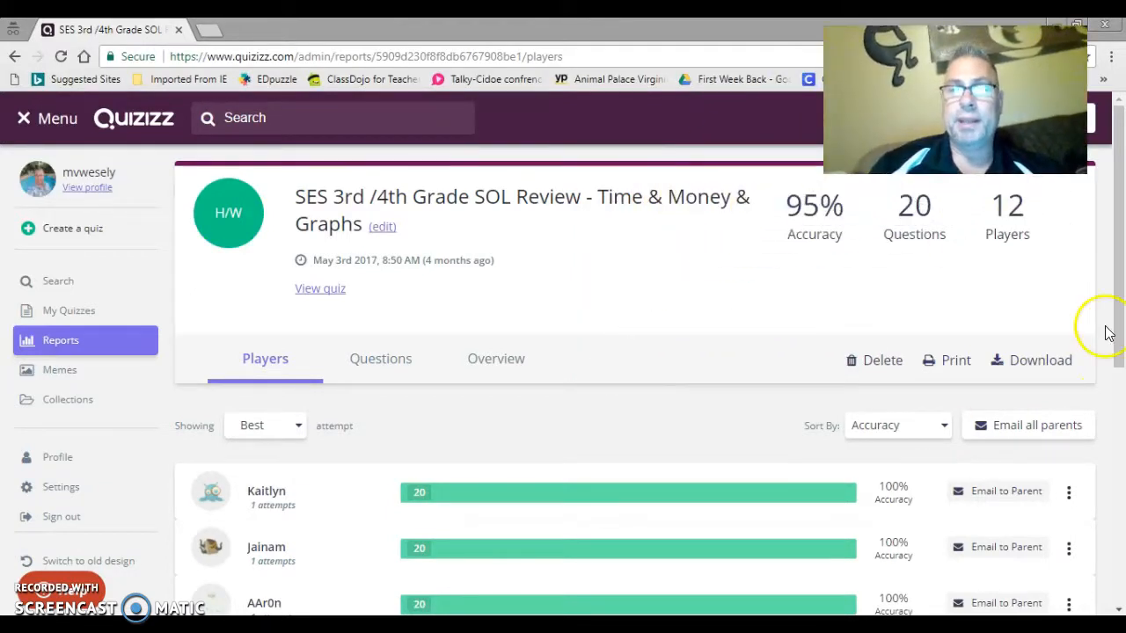
Examine each player's accuracy and number of attempts in the Time & Money & Graphs report.
left_click_drag(1107, 226, 1116, 475)
left_click_drag(1112, 493, 1095, 317)
scroll(1093, 334, "down", 4)
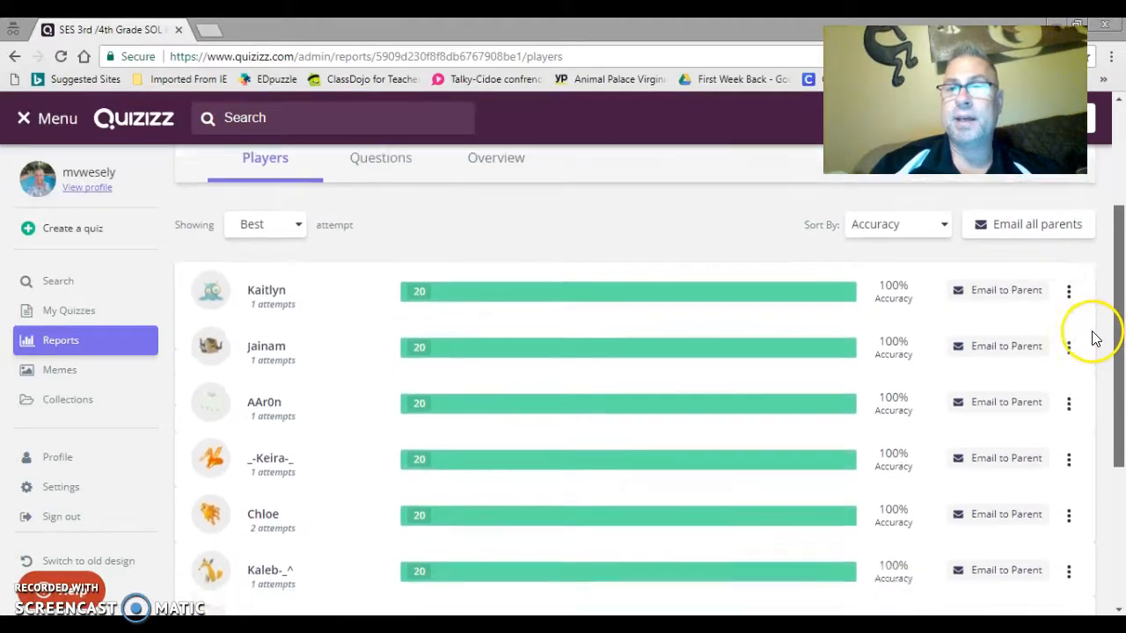
scroll(1089, 482, "up", 5)
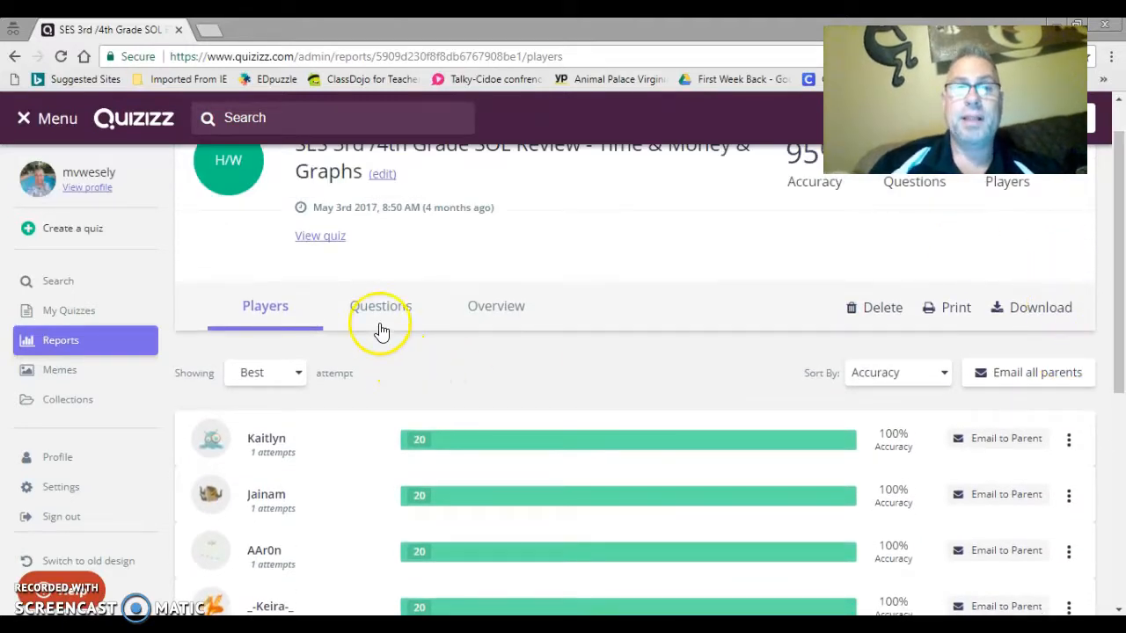
Examine the report's per-question answer breakdown and the overview grid of every player's answers to each question.
left_click(378, 314)
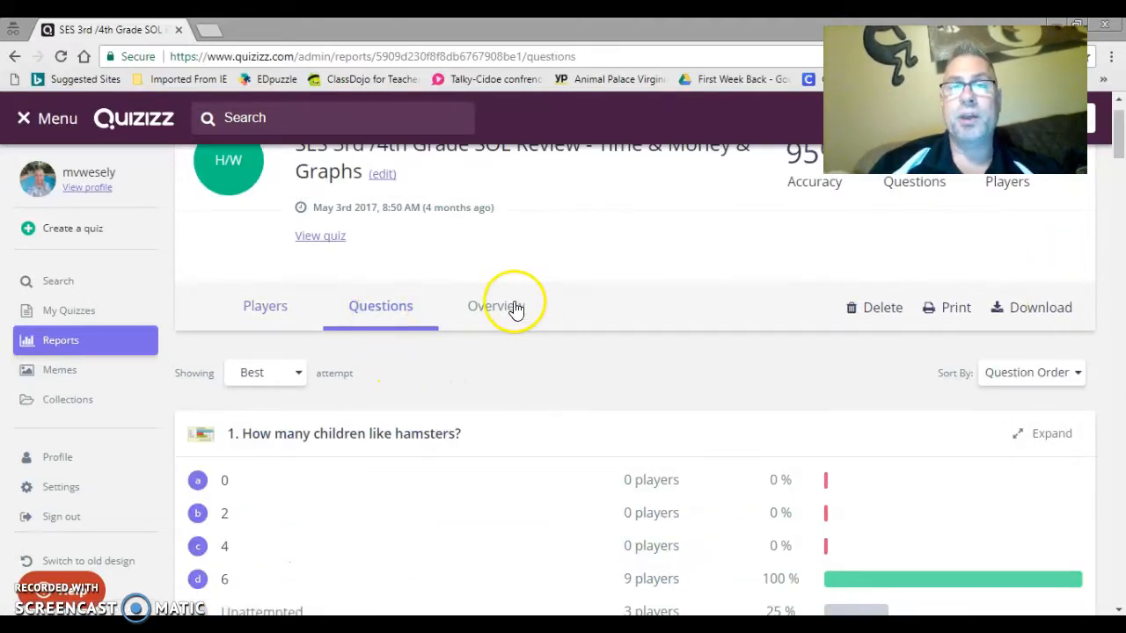
left_click(513, 315)
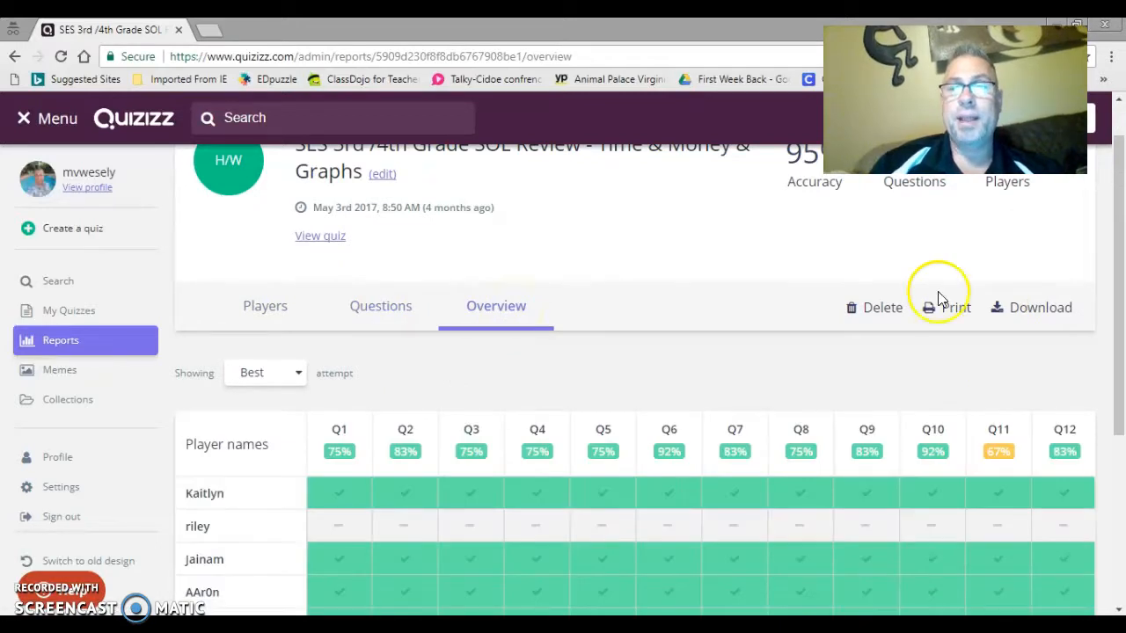
left_click_drag(1122, 253, 1121, 489)
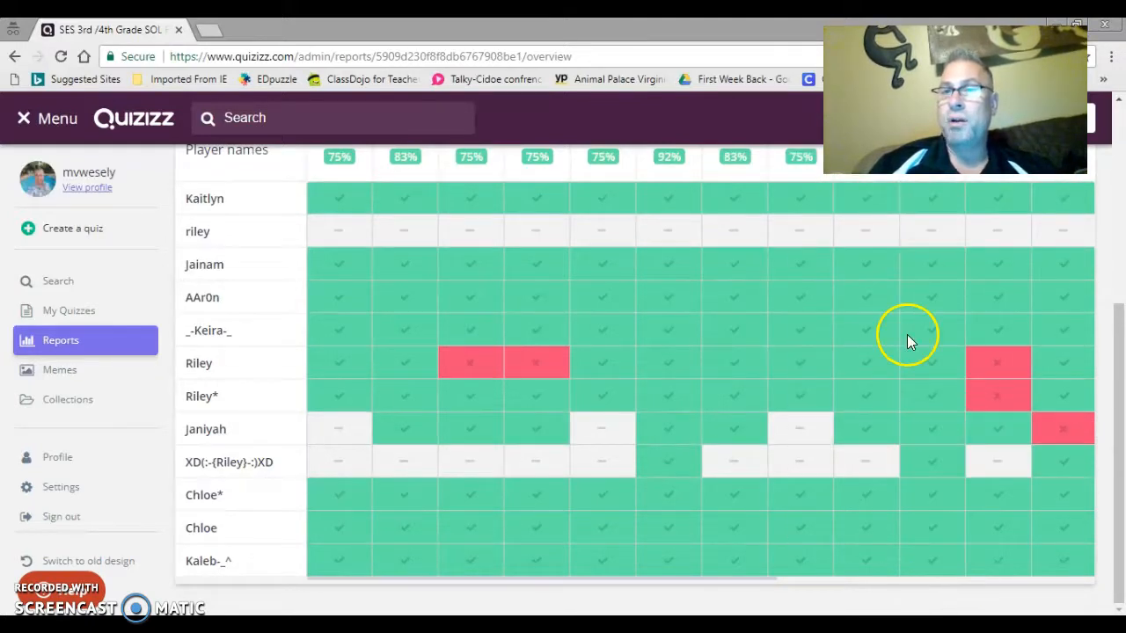
mouse_move(912, 299)
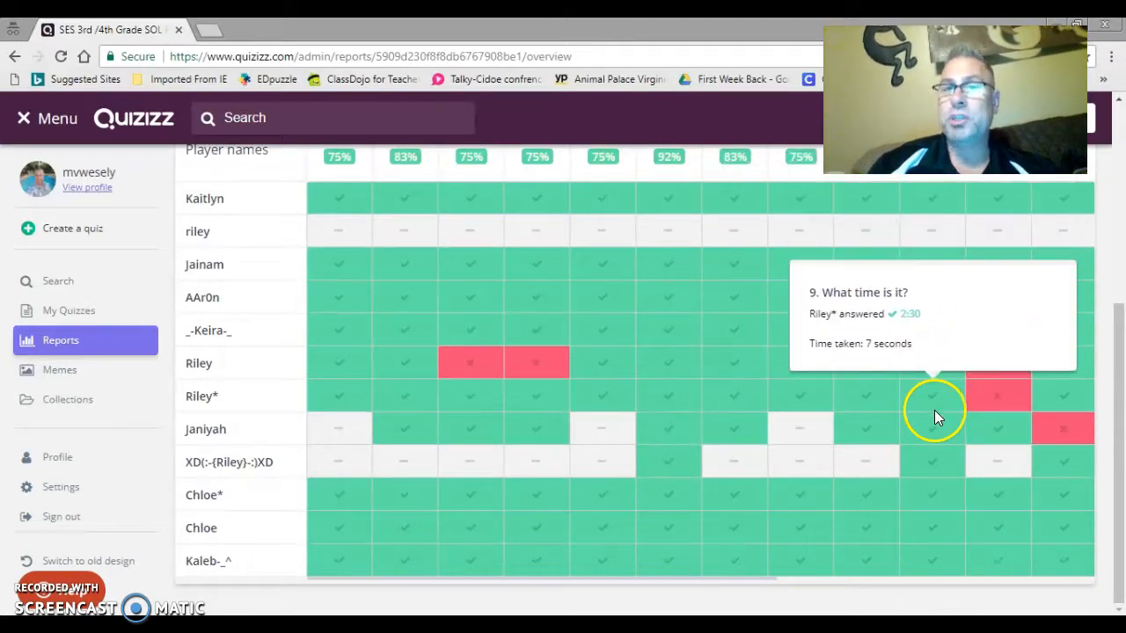
left_click_drag(1122, 413, 1114, 352)
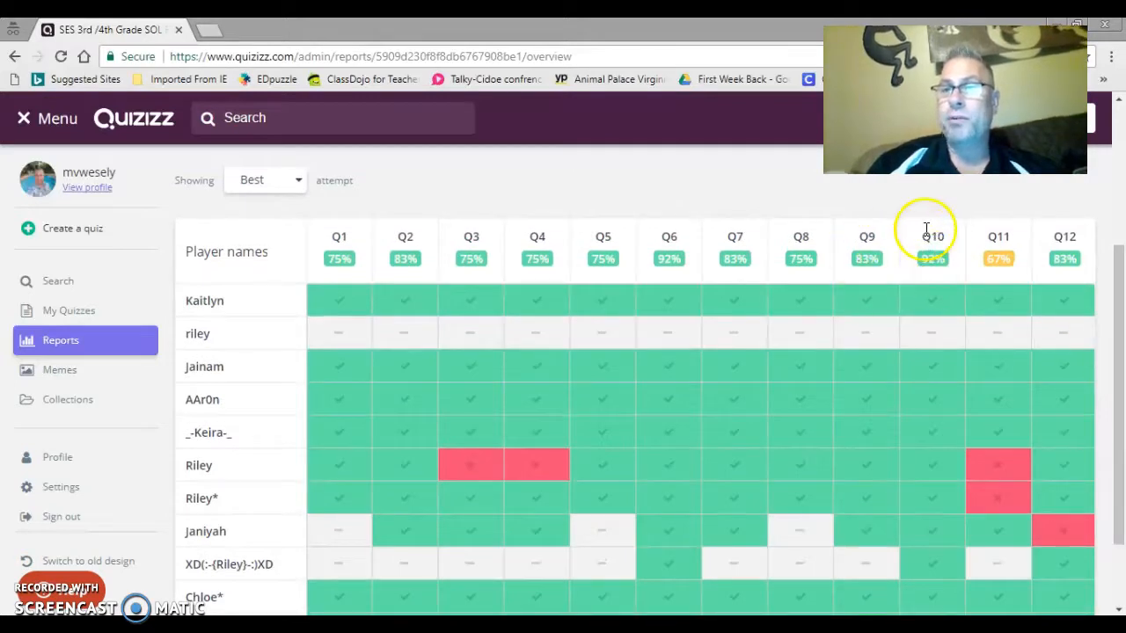
mouse_move(934, 305)
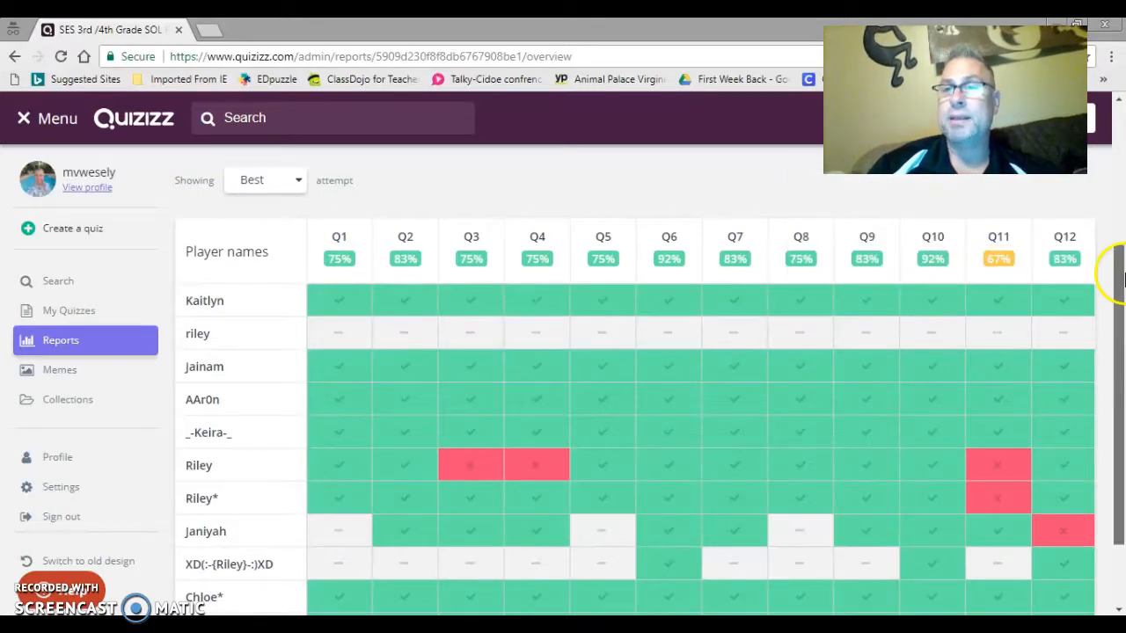
left_click_drag(1117, 277, 1119, 371)
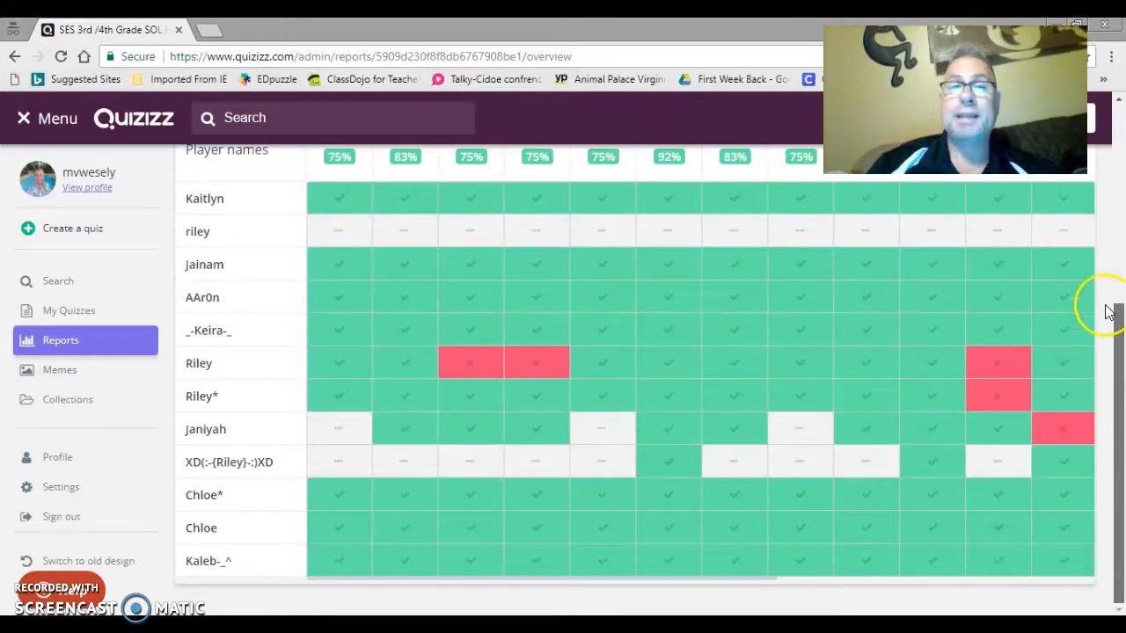
left_click_drag(1109, 307, 1096, 201)
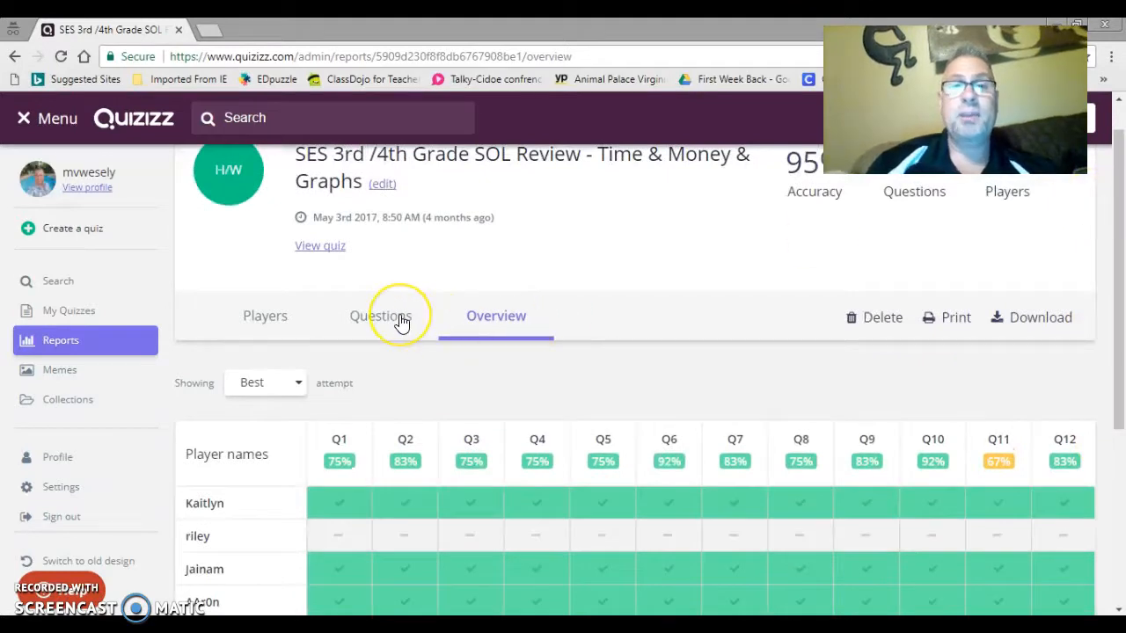
Revisit the report's question breakdown and compare the players' correct, incorrect and unattempted answers down to the lowest scorer.
left_click(402, 322)
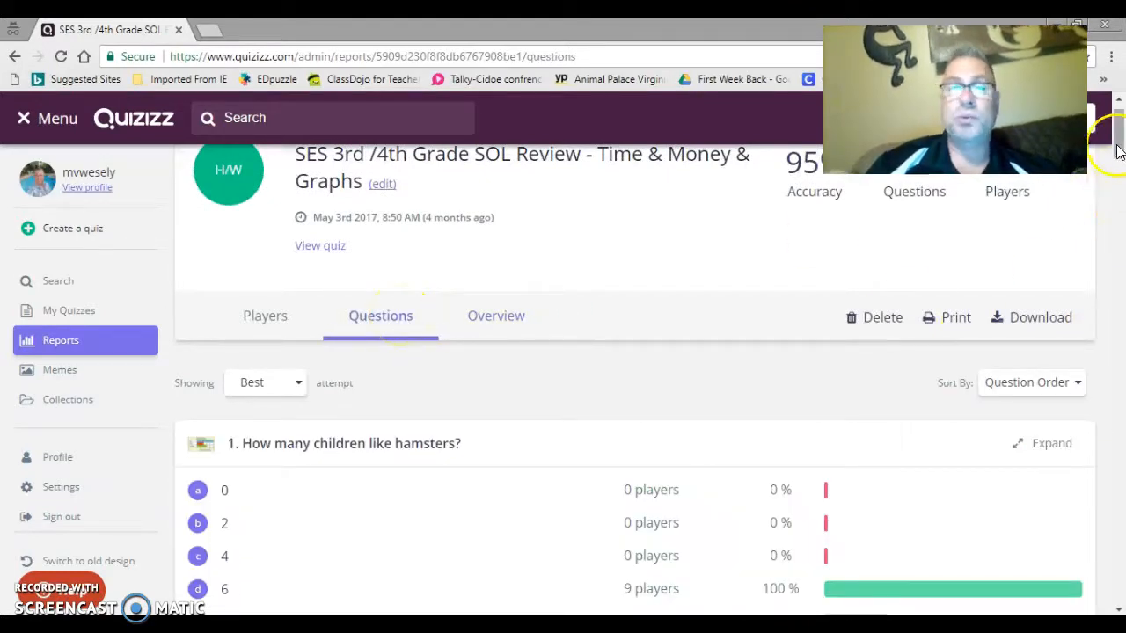
mouse_move(1120, 146)
left_mouse_down()
mouse_move(1119, 268)
mouse_move(1118, 132)
left_mouse_up()
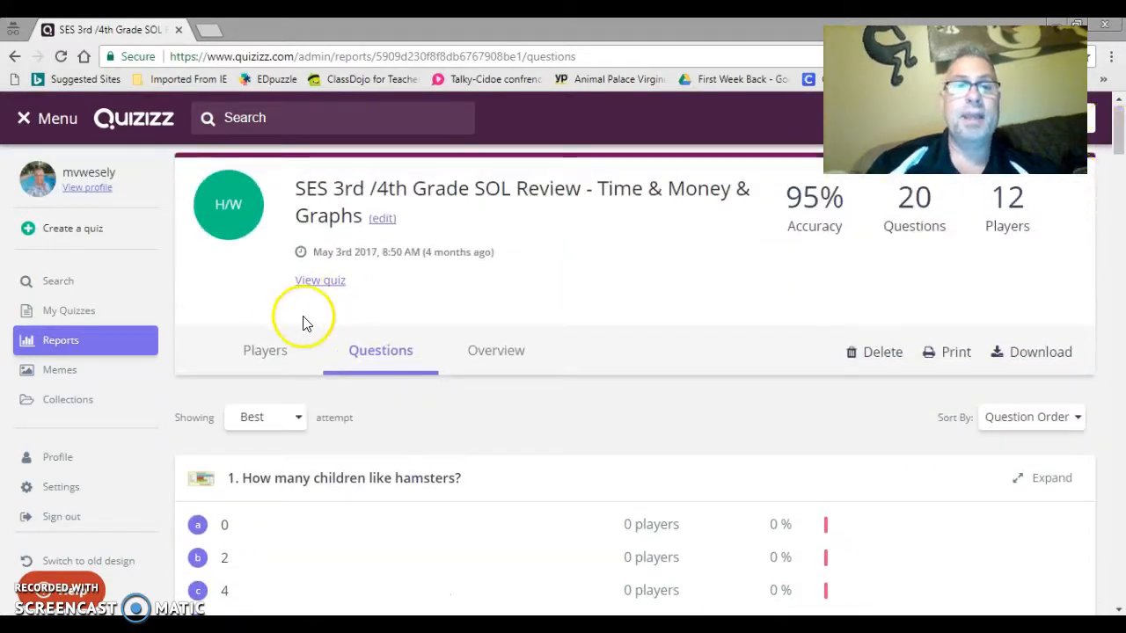
left_click(276, 354)
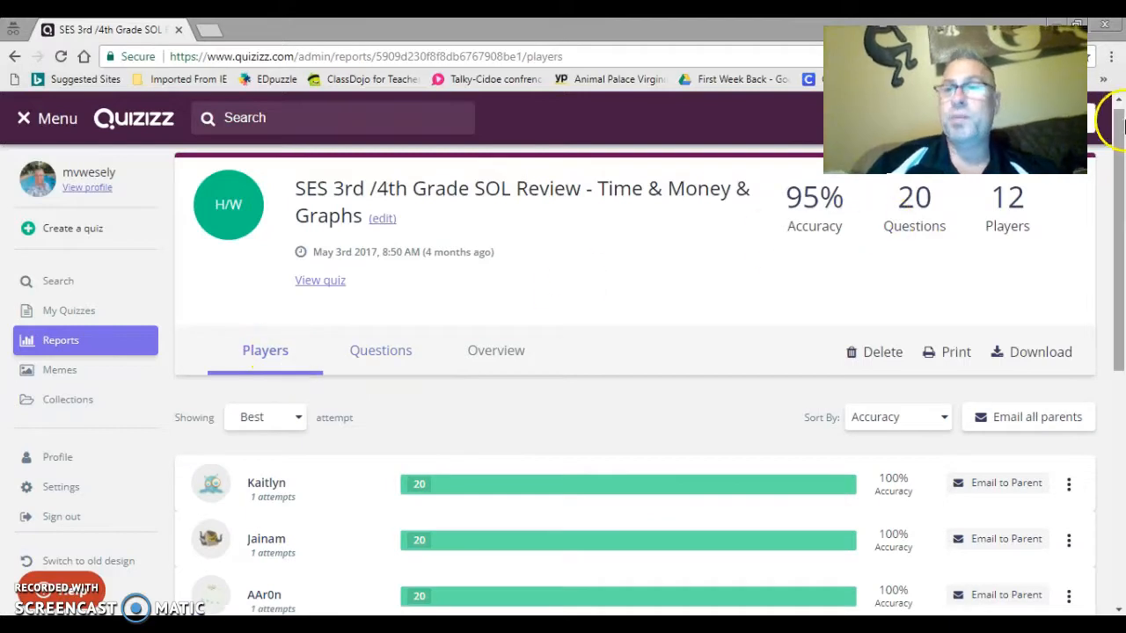
left_click_drag(1123, 125, 1086, 466)
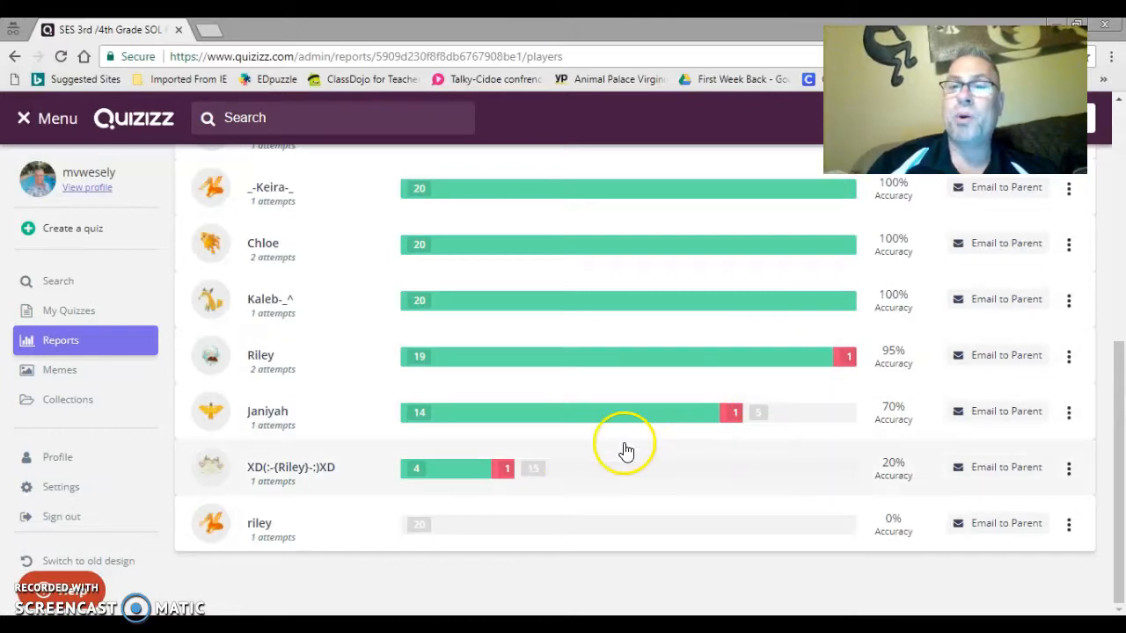
left_click_drag(1123, 457, 1105, 156)
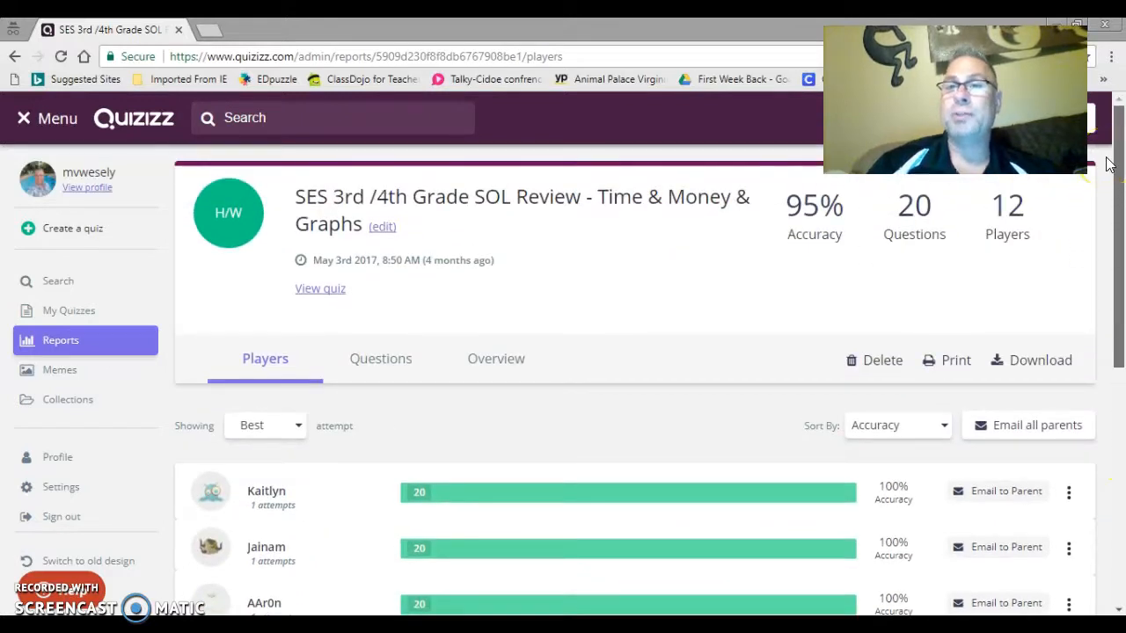